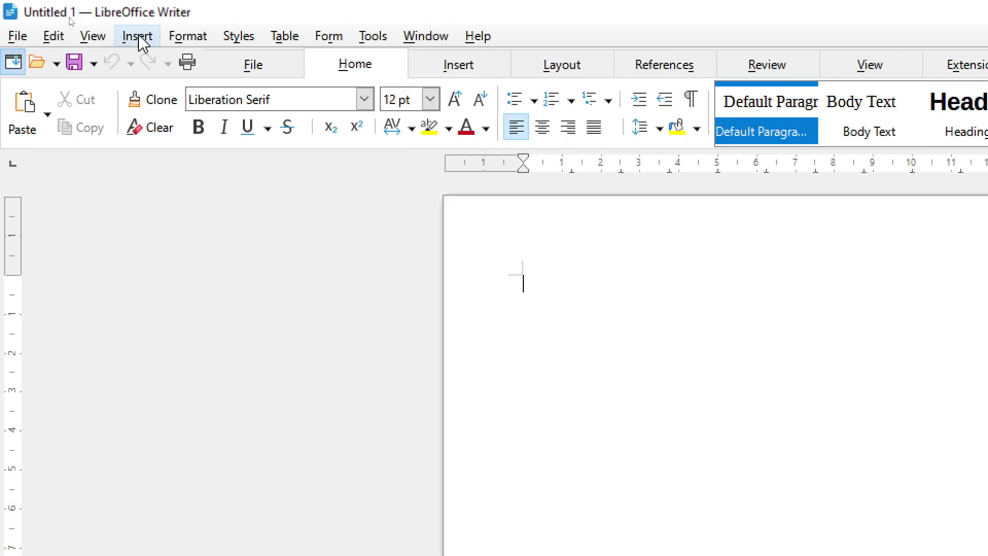
click(136, 37)
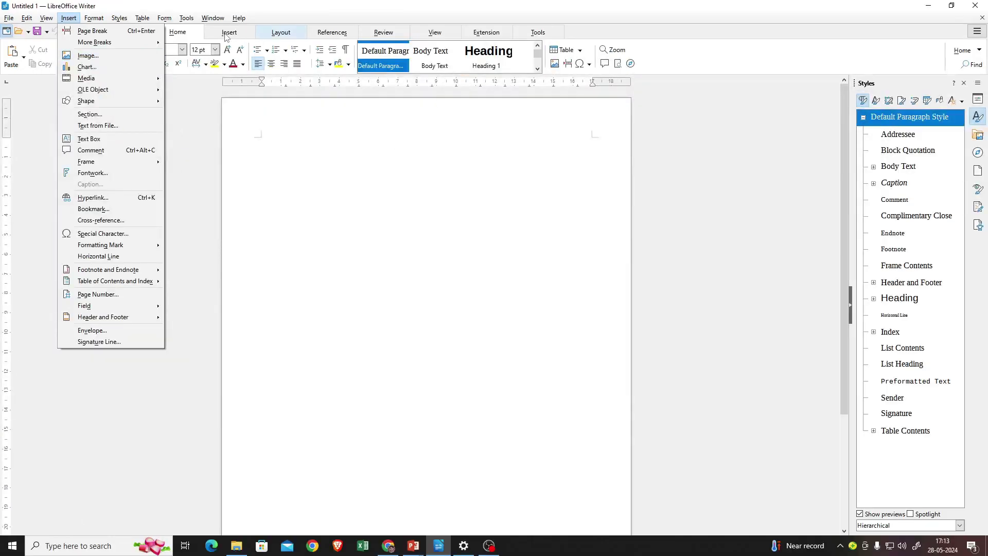
click(437, 38)
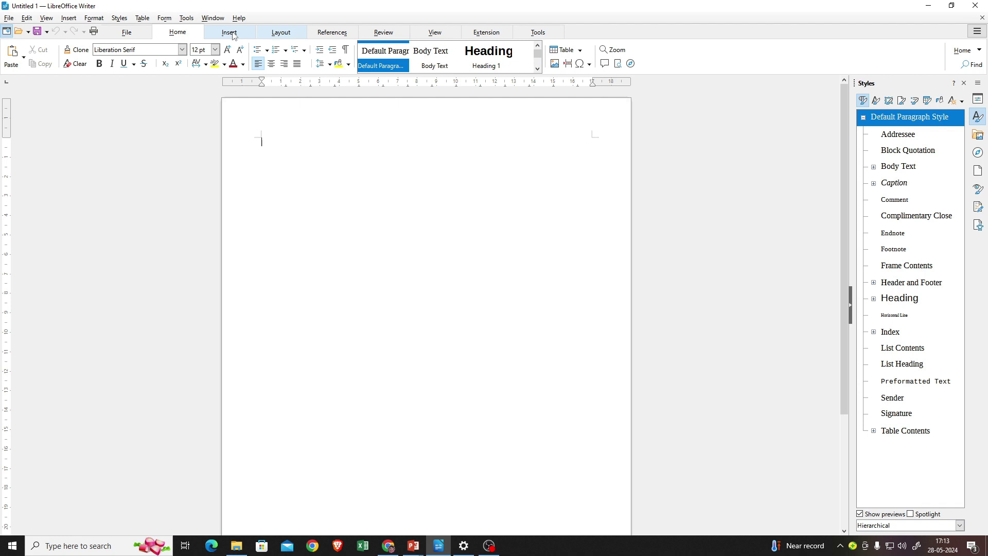
click(230, 33)
click(281, 32)
click(229, 33)
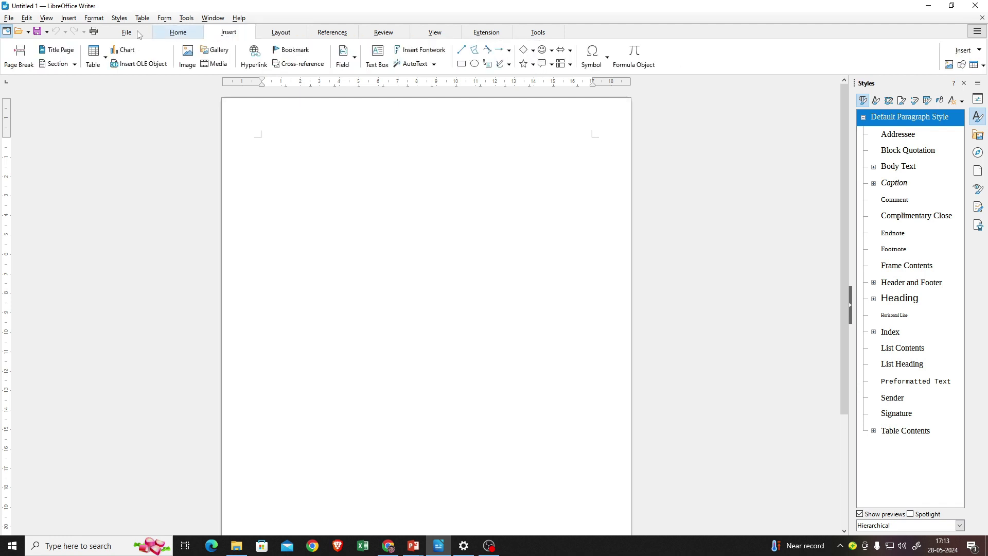
Check the Tabbed variant in the preferred user interface settings and close them.
click(47, 21)
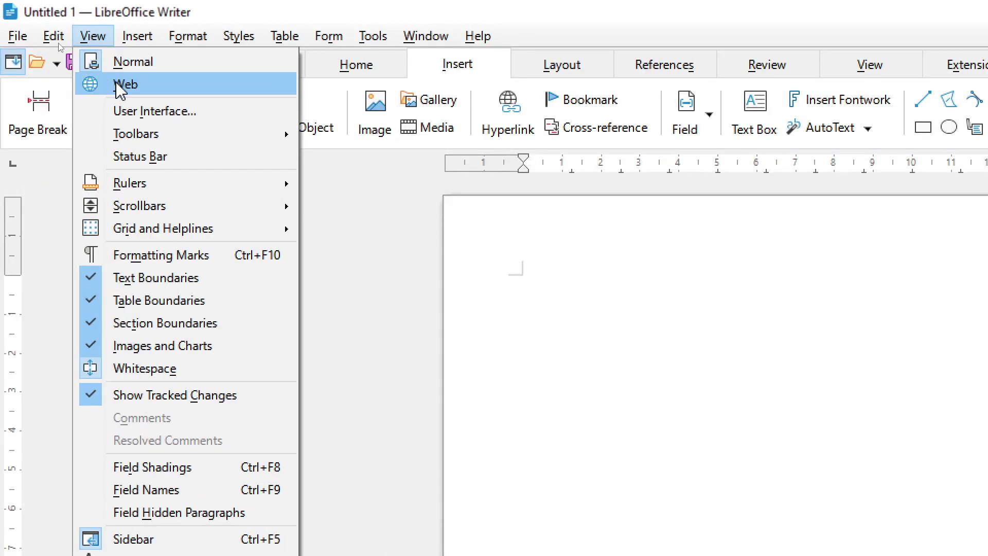
click(123, 114)
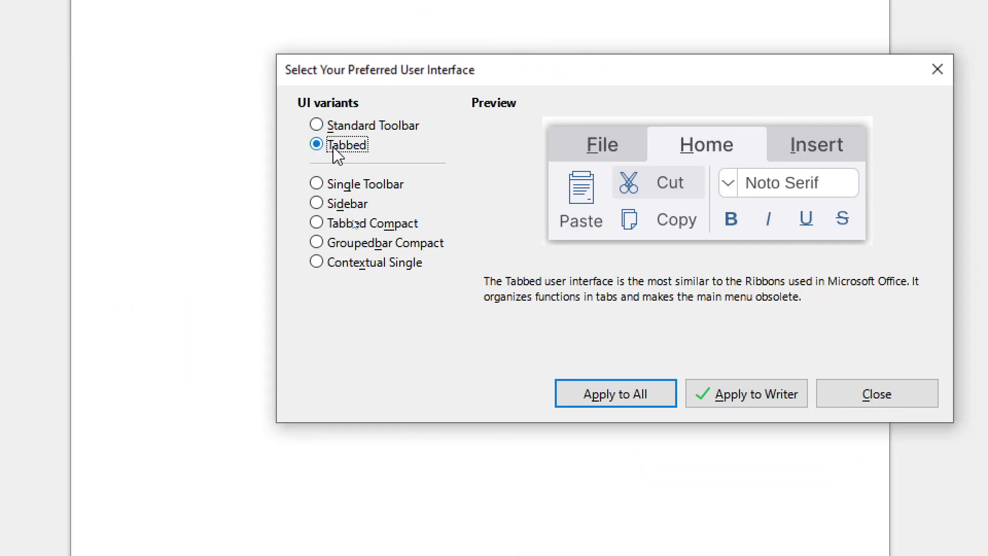
click(861, 399)
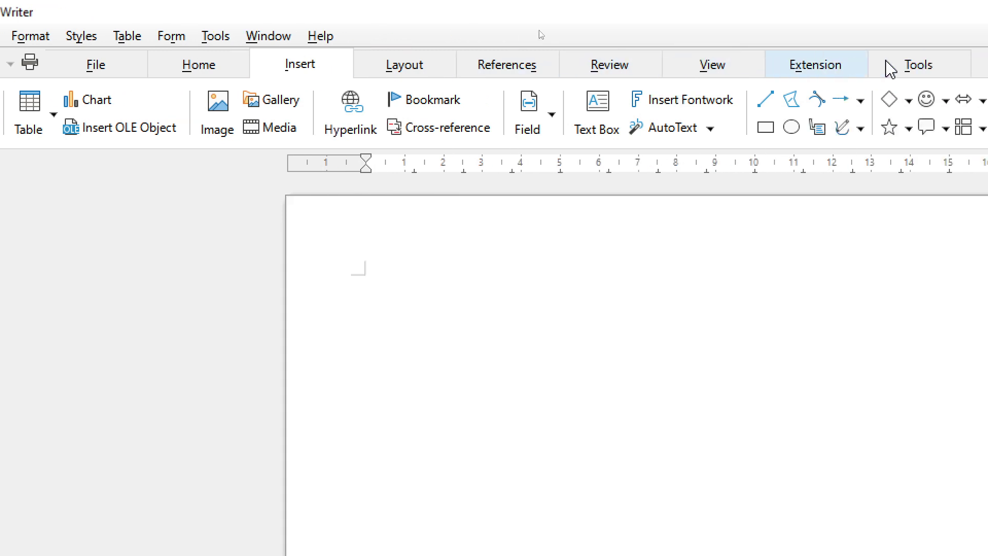
Hide the menu bar through the view options and show it again.
click(711, 72)
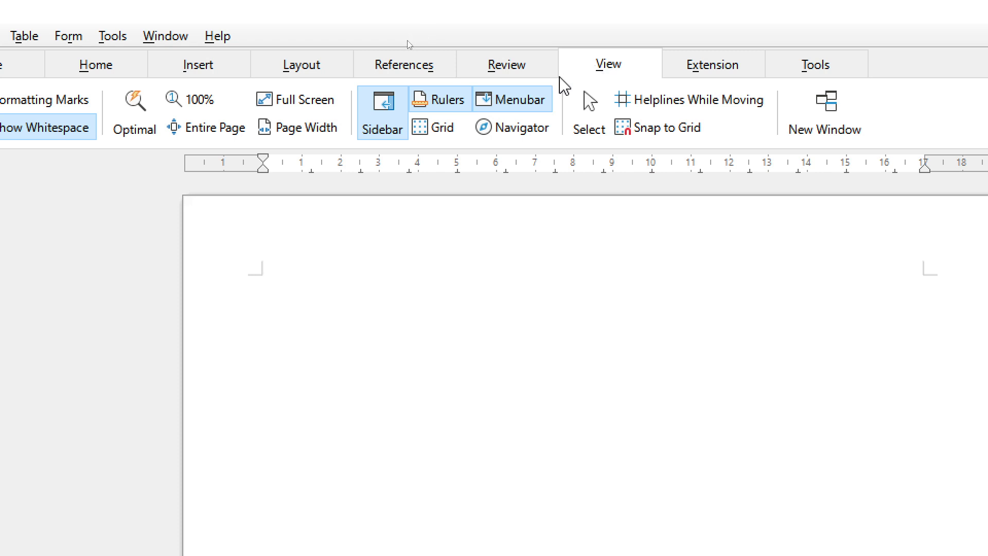
click(502, 103)
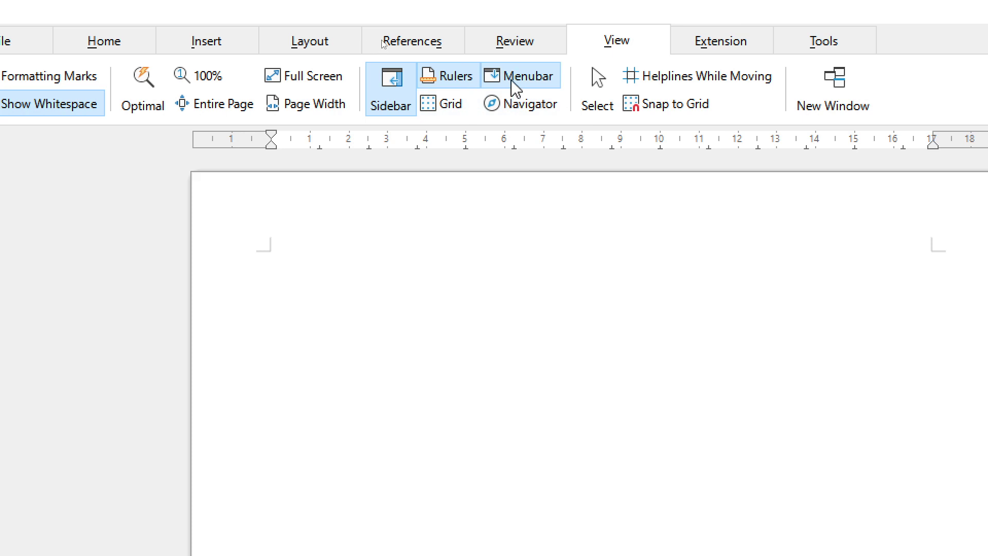
click(513, 90)
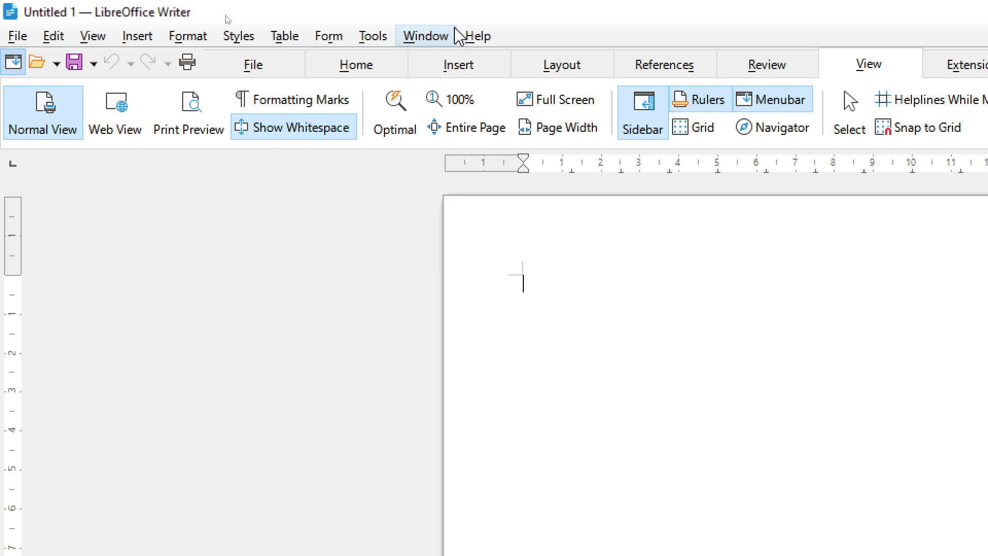
Insert the image adobe animate.png from the Pictures folder into the blank document.
click(134, 38)
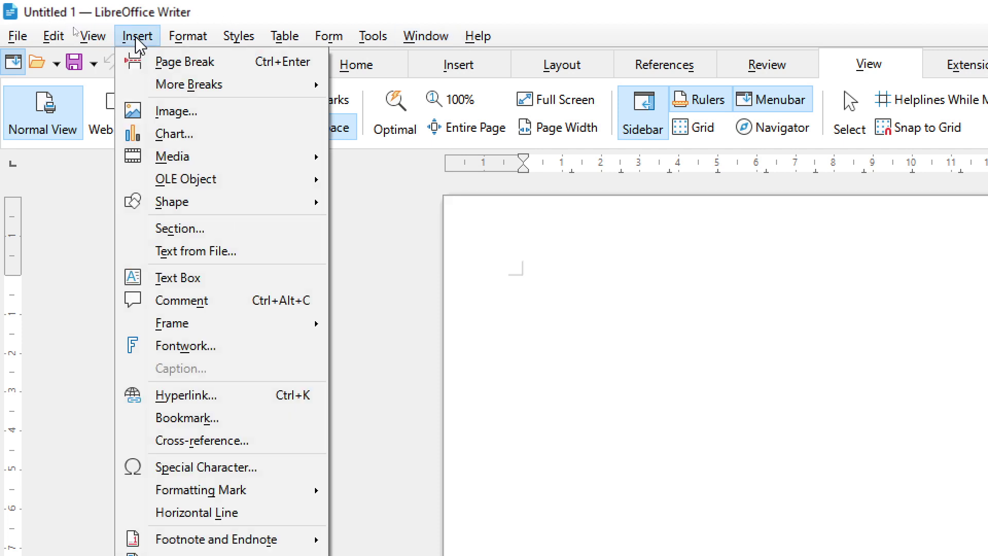
click(156, 109)
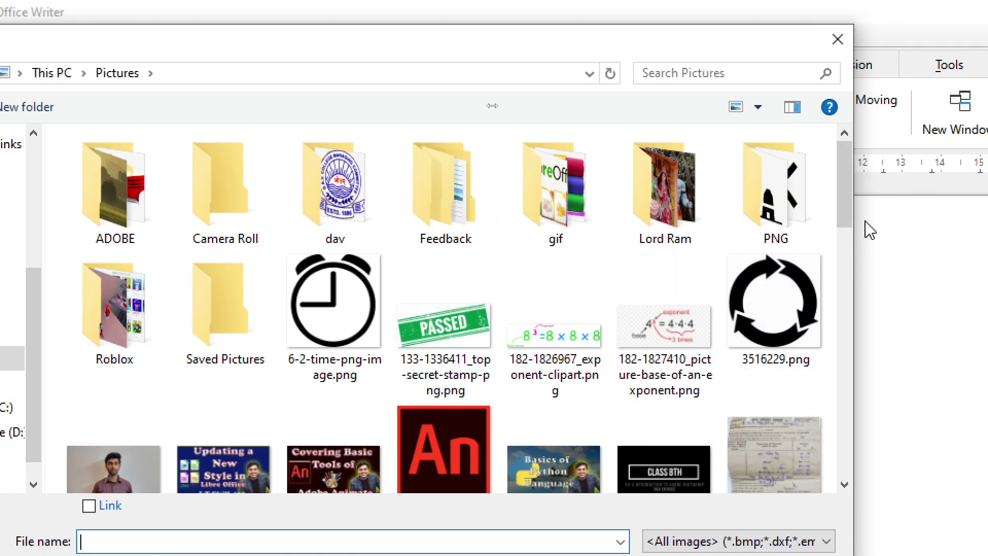
drag(844, 199, 844, 234)
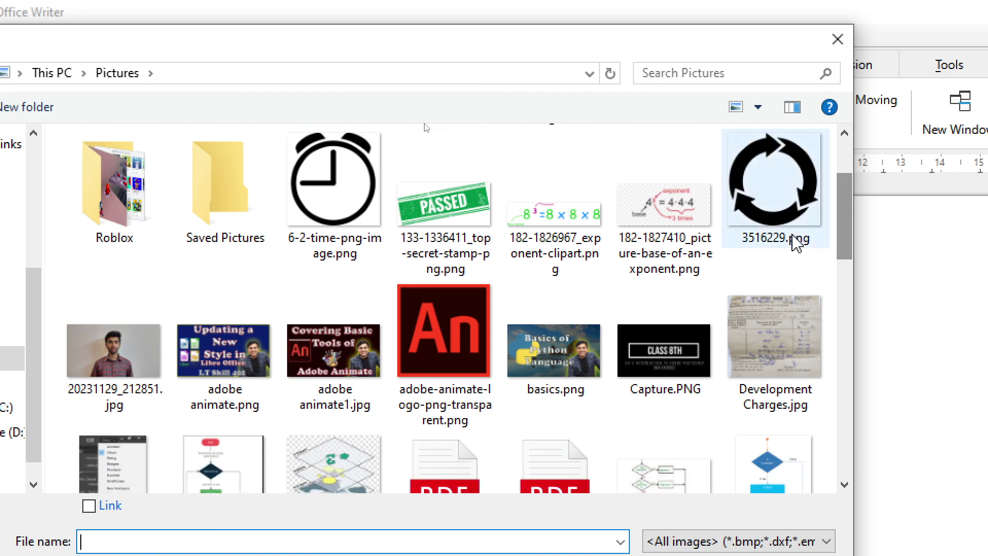
click(223, 359)
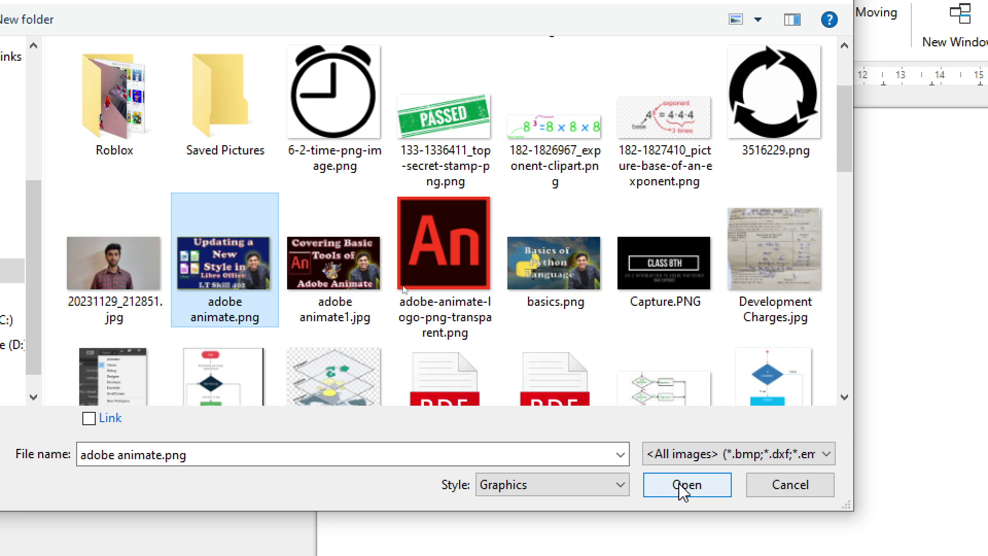
click(686, 485)
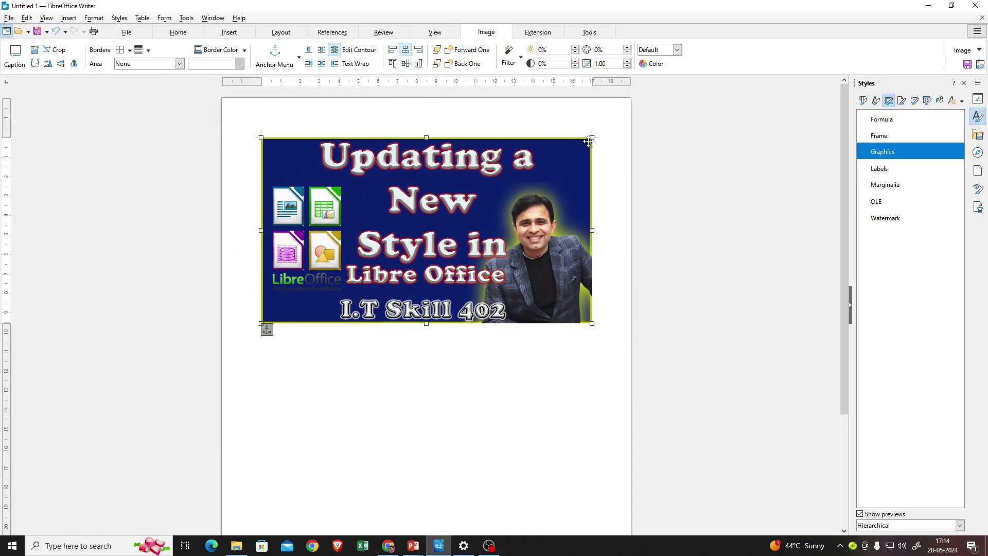
Shrink the inserted image proportionally to about 11 cm wide and deselect it.
drag(589, 141, 519, 195)
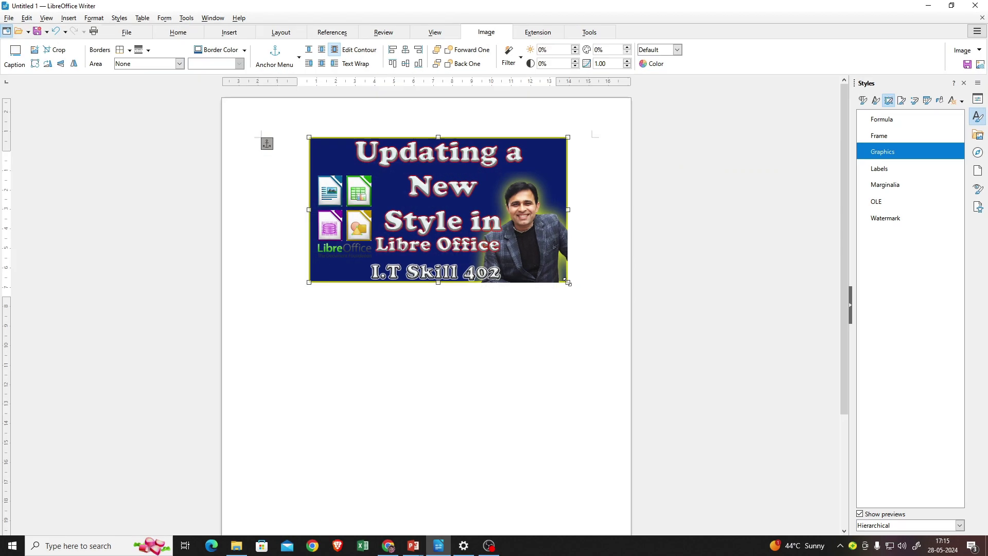
drag(569, 282, 520, 255)
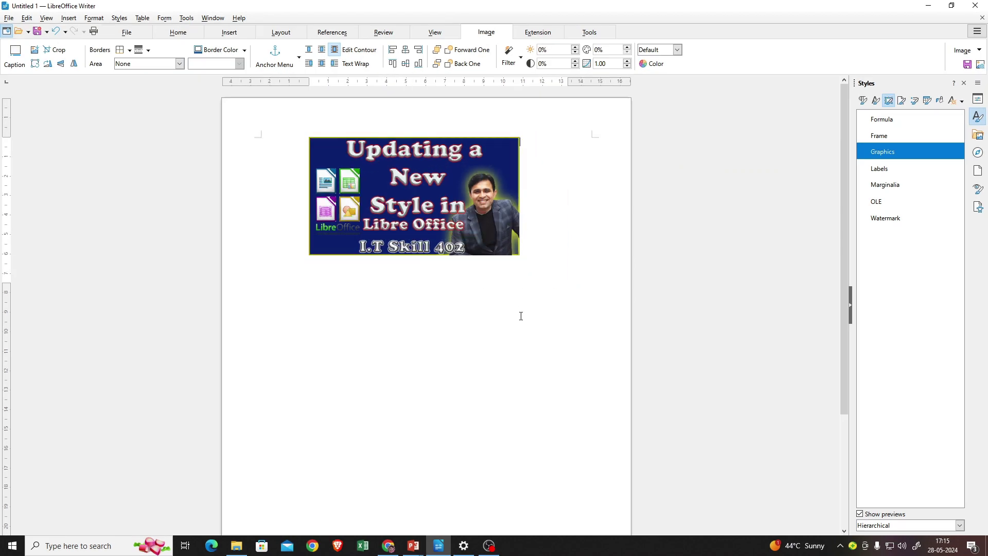
click(493, 362)
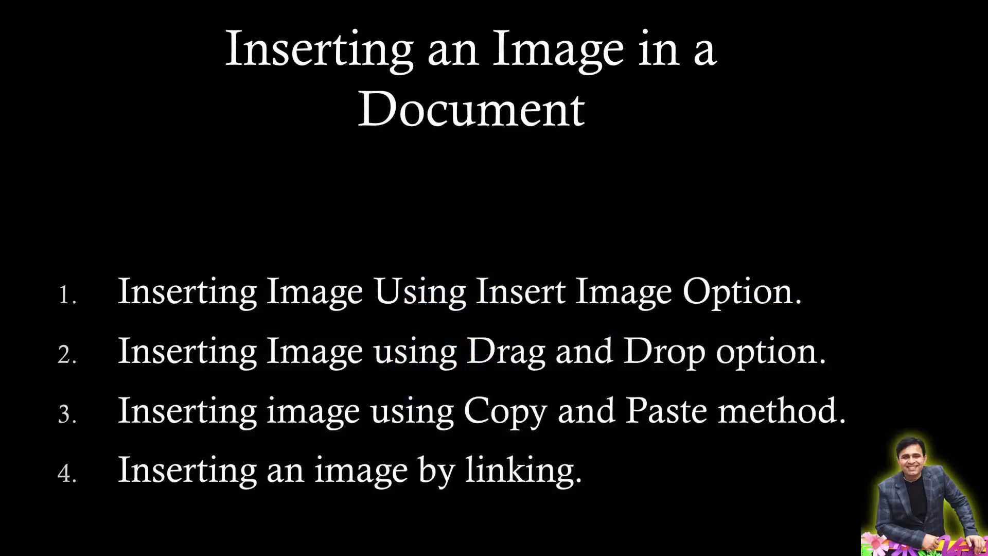
Switch to File Explorer and show the Pictures folder in a new window.
key(alt+Tab)
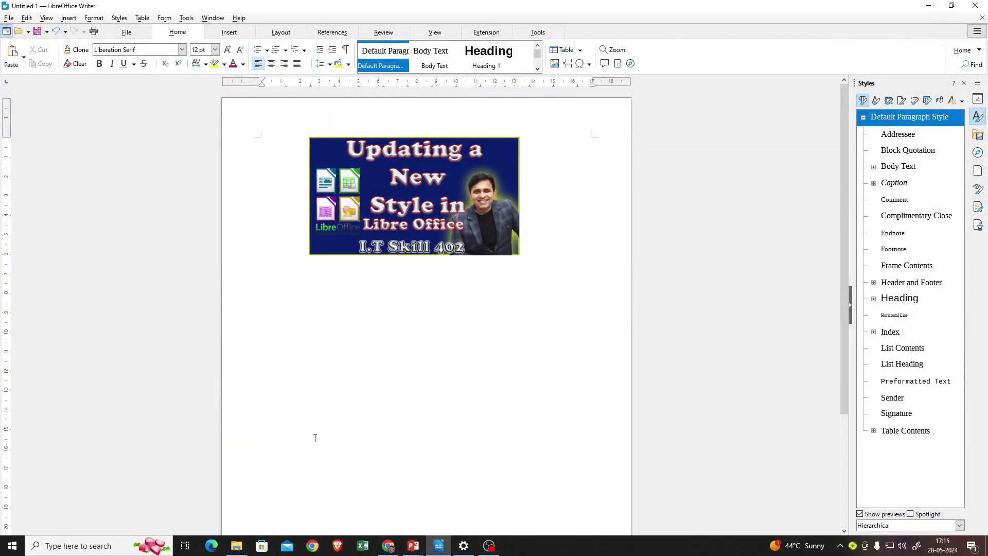
mouse_move(239, 547)
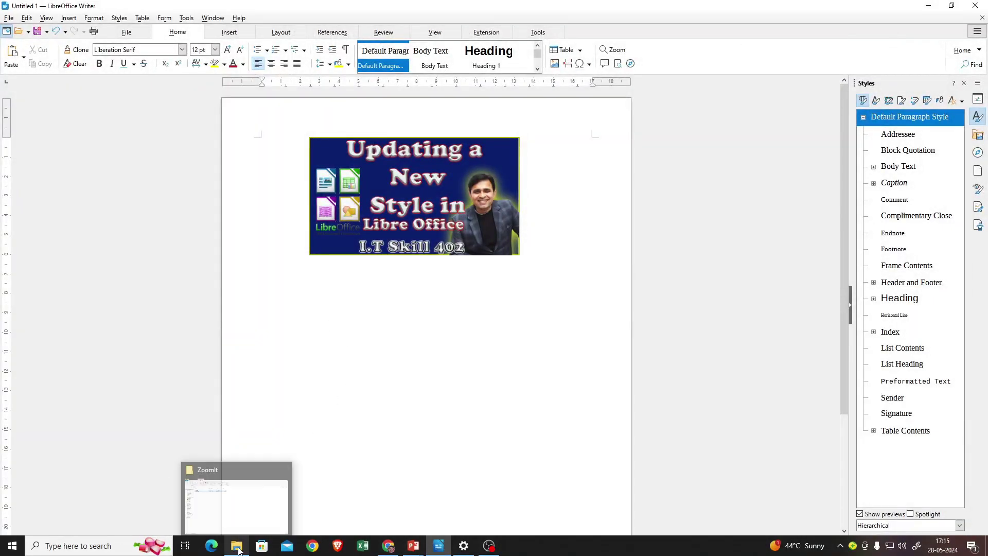
click(240, 509)
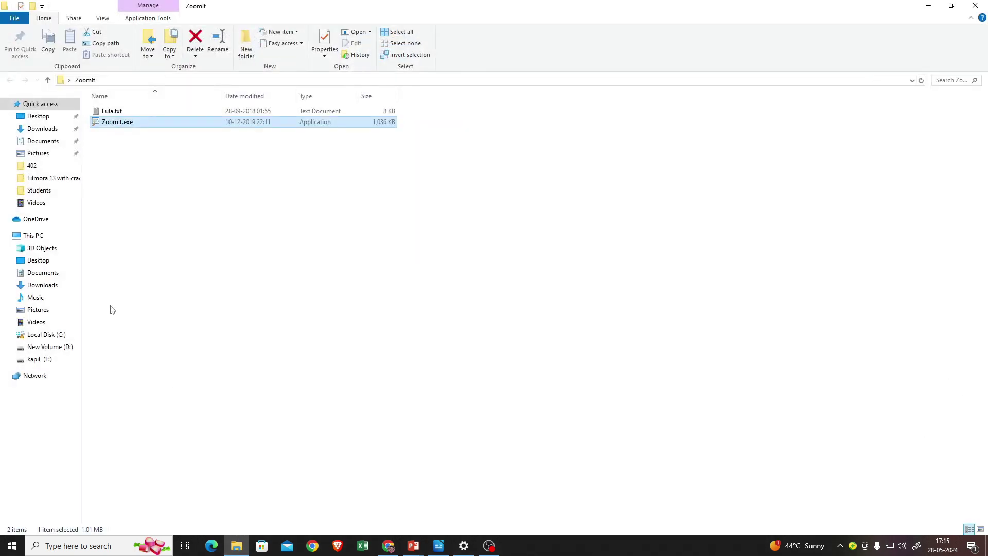
mouse_move(233, 548)
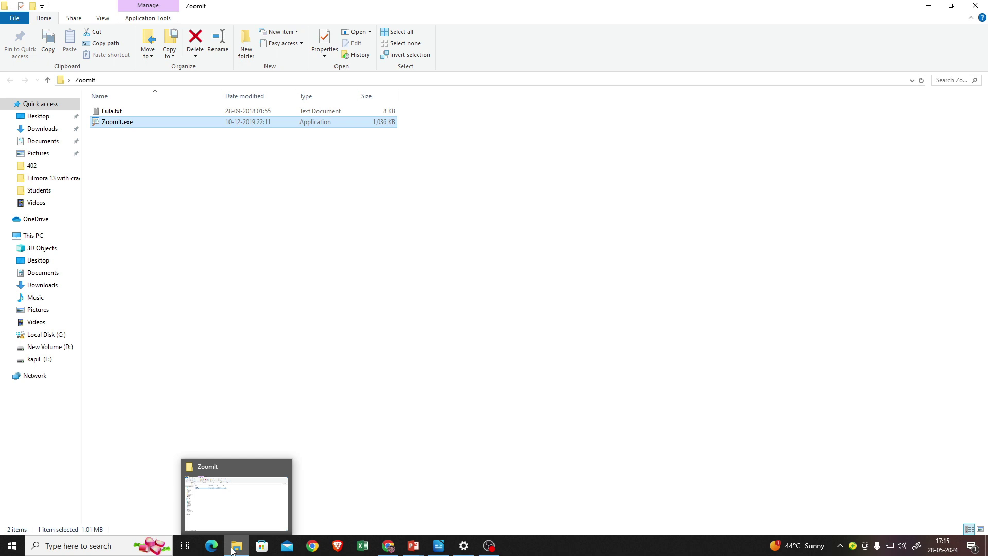
click(277, 348)
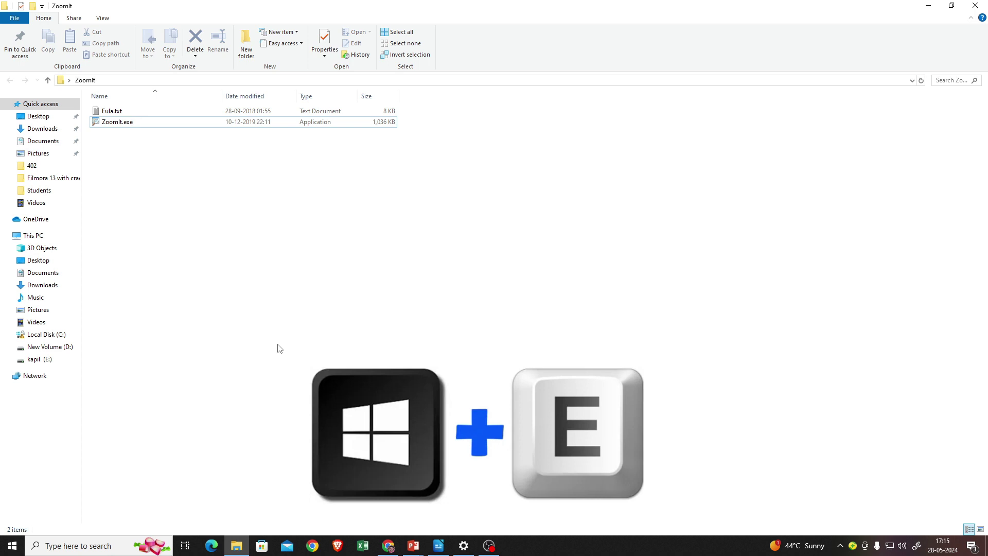
key(super+e)
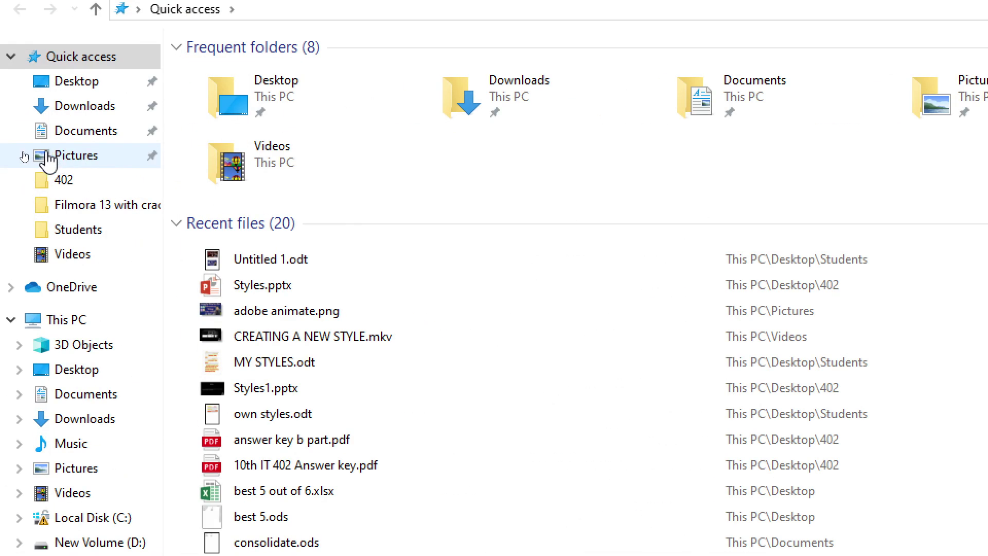
click(72, 155)
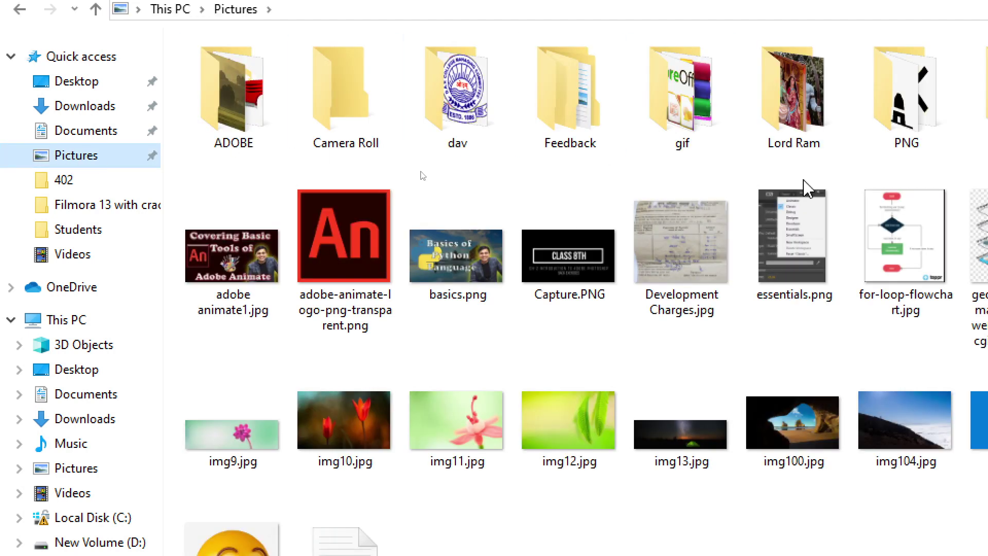
Bring adobe animate1.jpg from the Pictures folder directly into the Writer document, below the first image.
mouse_move(451, 279)
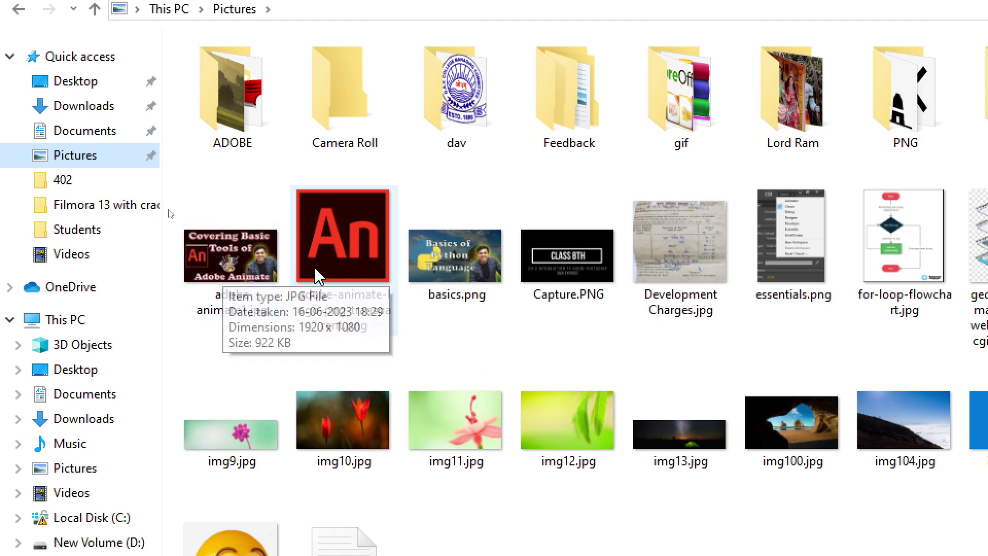
click(233, 274)
mouse_move(230, 262)
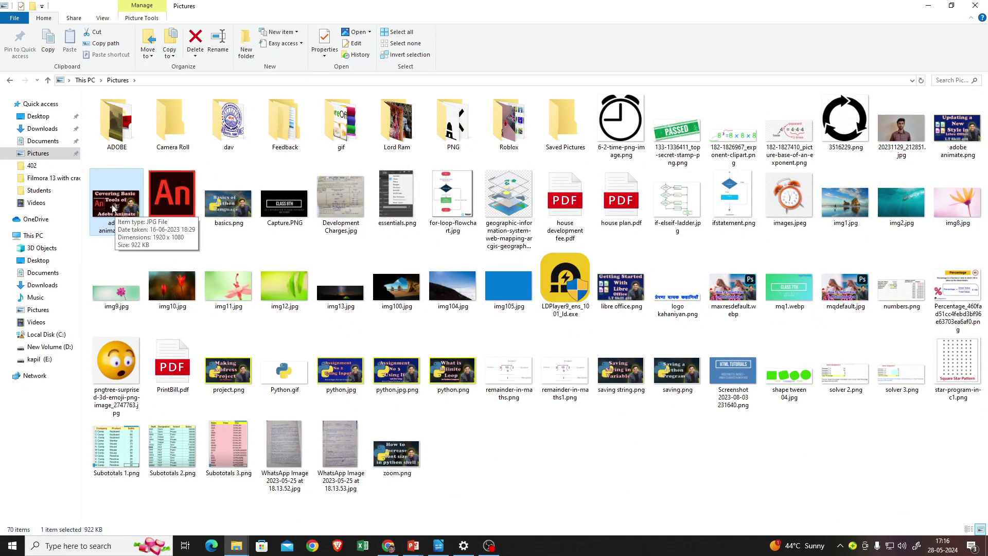
drag(113, 207, 527, 417)
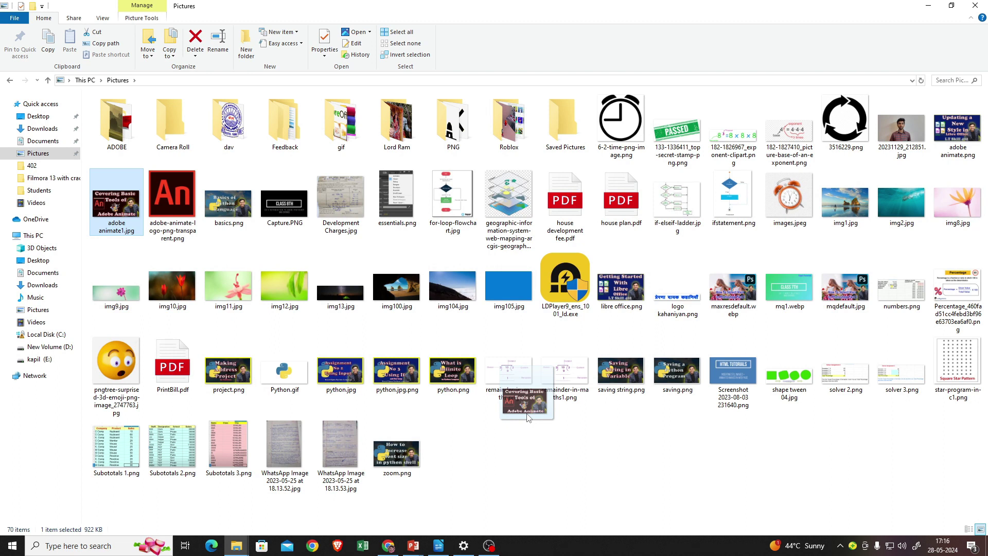
drag(527, 417, 386, 341)
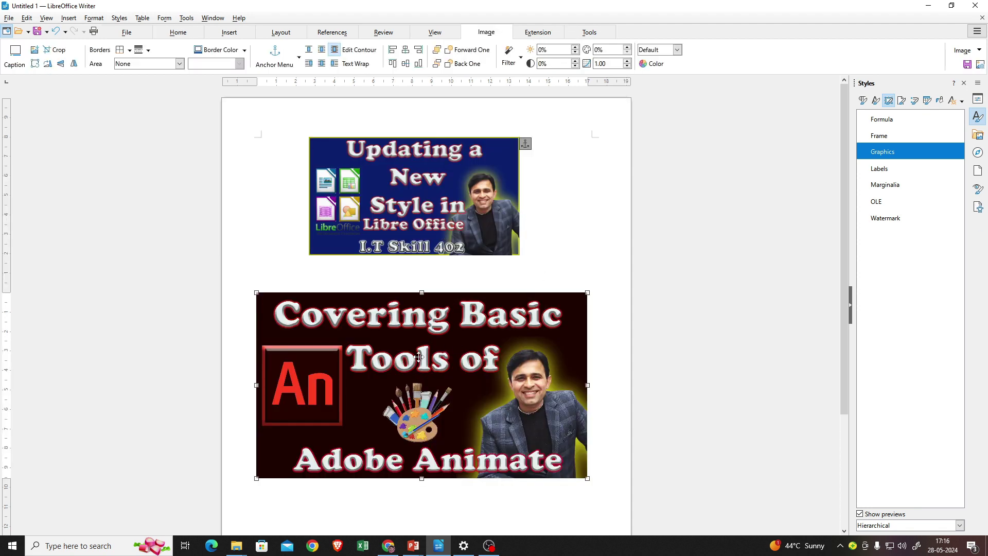
Shrink the Adobe Animate image to about 15 cm wide and reposition it beneath the first image.
drag(587, 292, 545, 335)
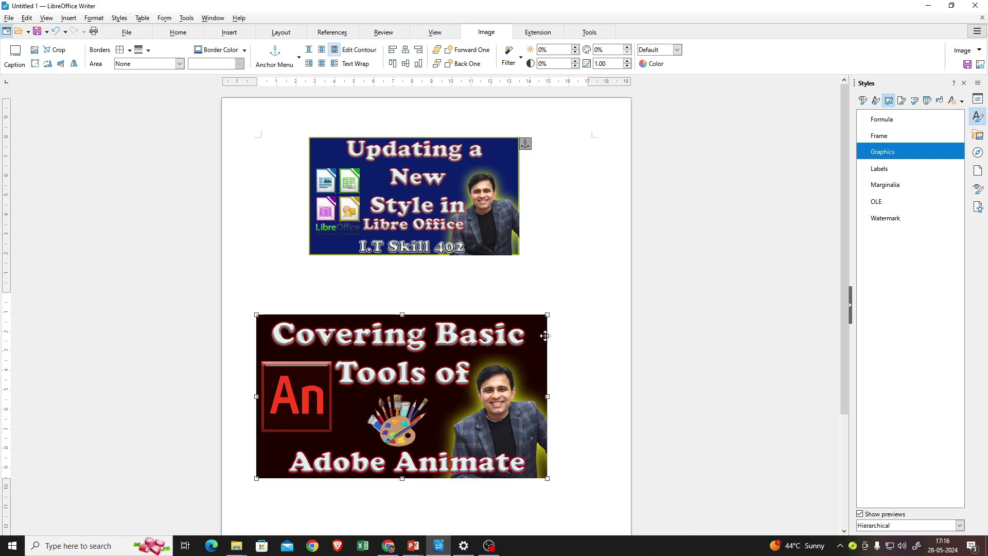
drag(435, 371, 467, 361)
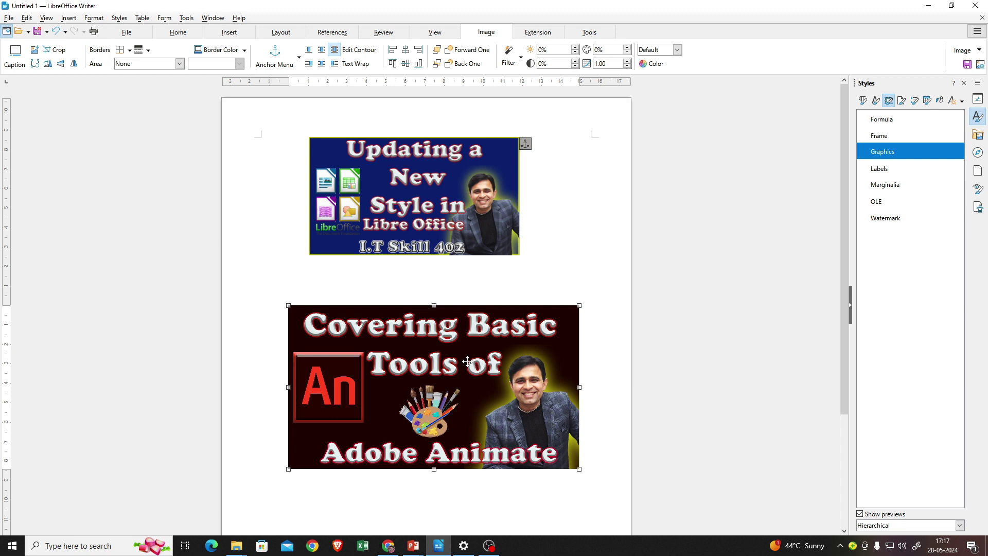
key(alt+Tab)
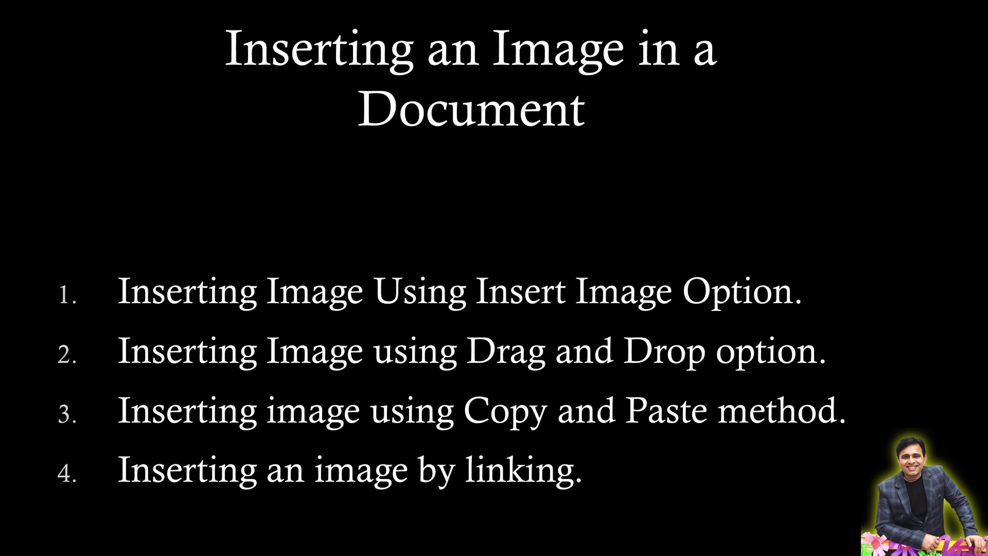
key(alt+Tab)
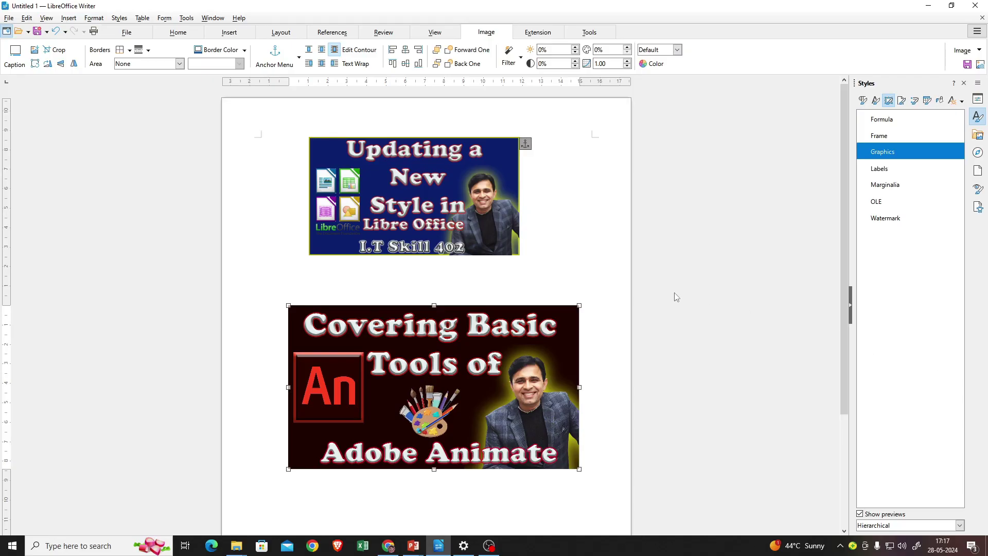
Copy the first image, "Updating a New Style in Libre Office", to the clipboard.
click(397, 208)
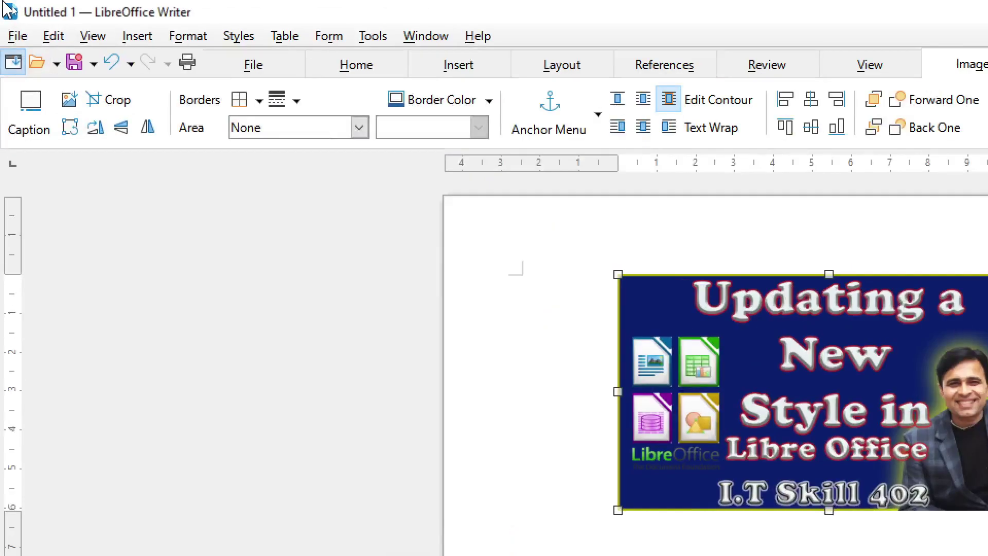
click(55, 37)
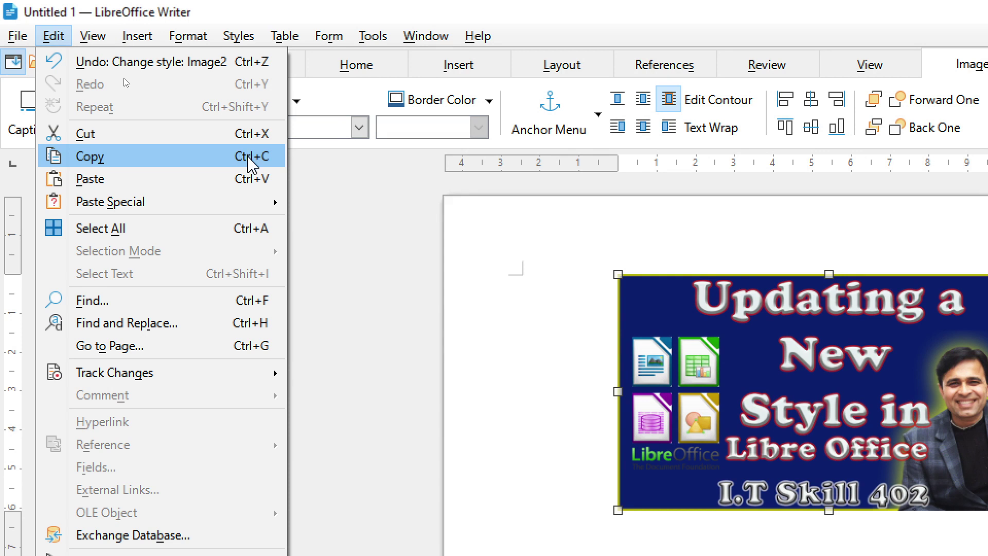
click(569, 273)
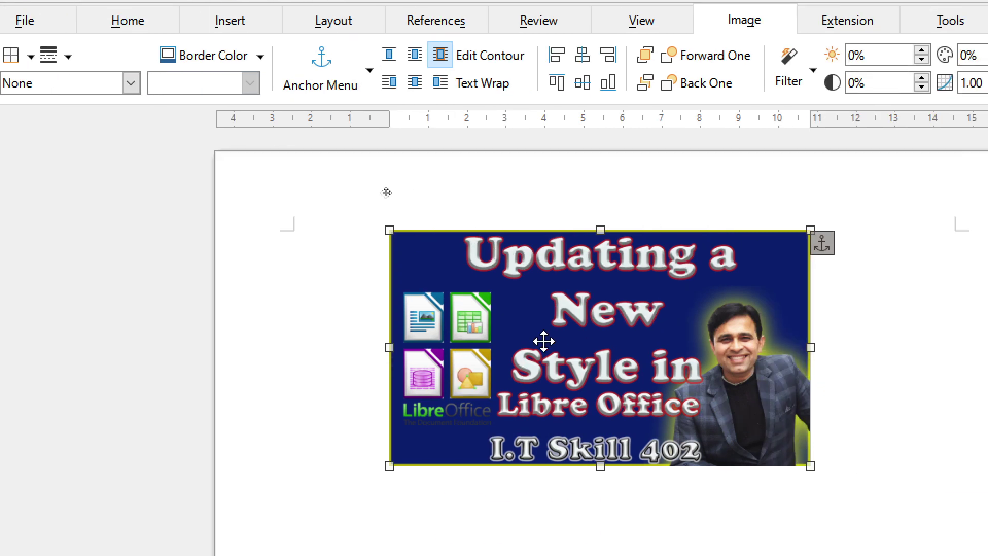
key(ctrl+c)
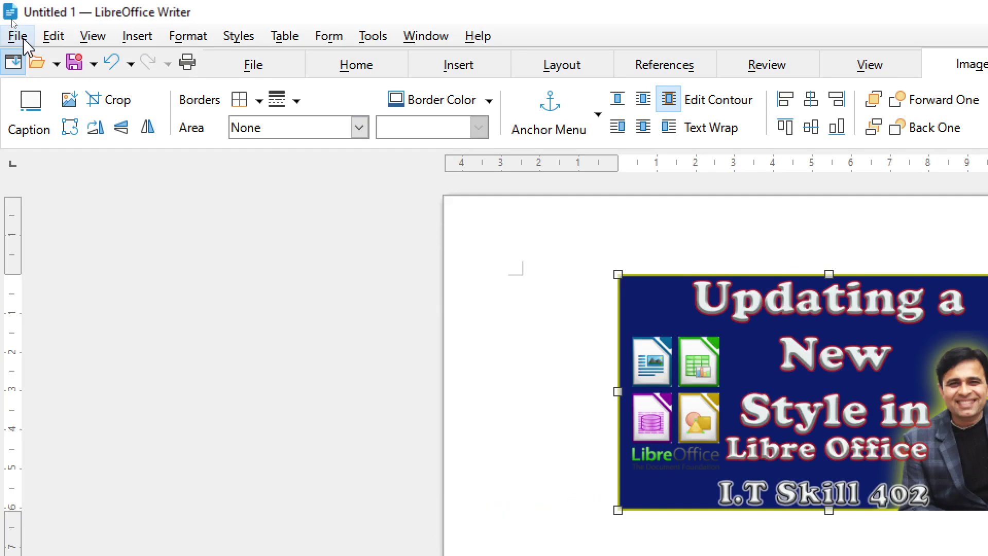
Create a new blank text document.
click(20, 36)
mouse_move(37, 62)
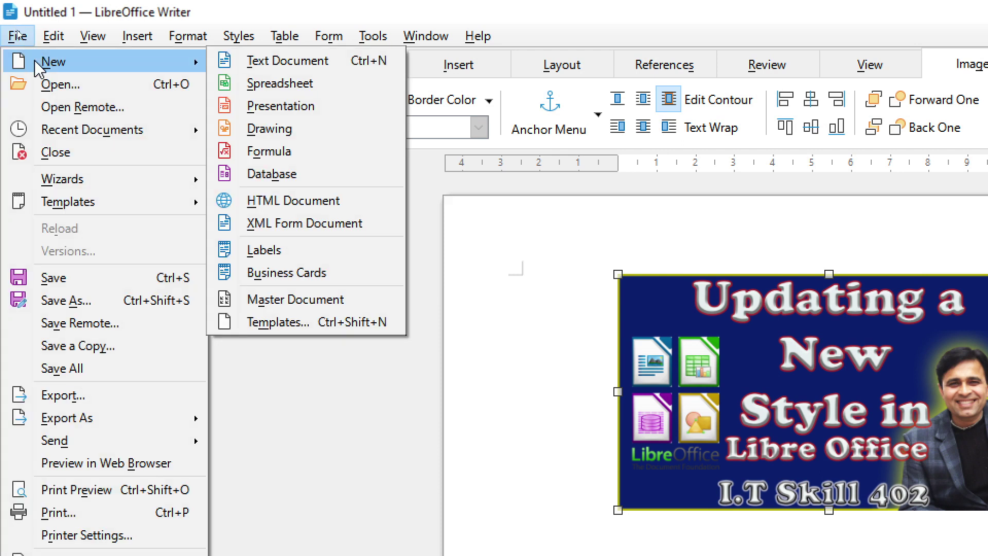
click(291, 62)
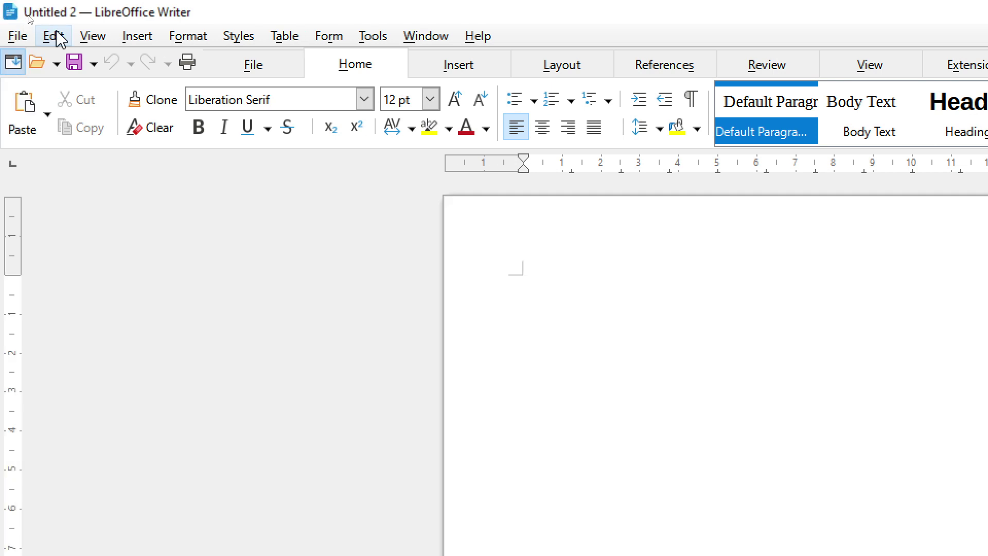
Paste the copied image into the new document, and close that document without saving.
click(54, 36)
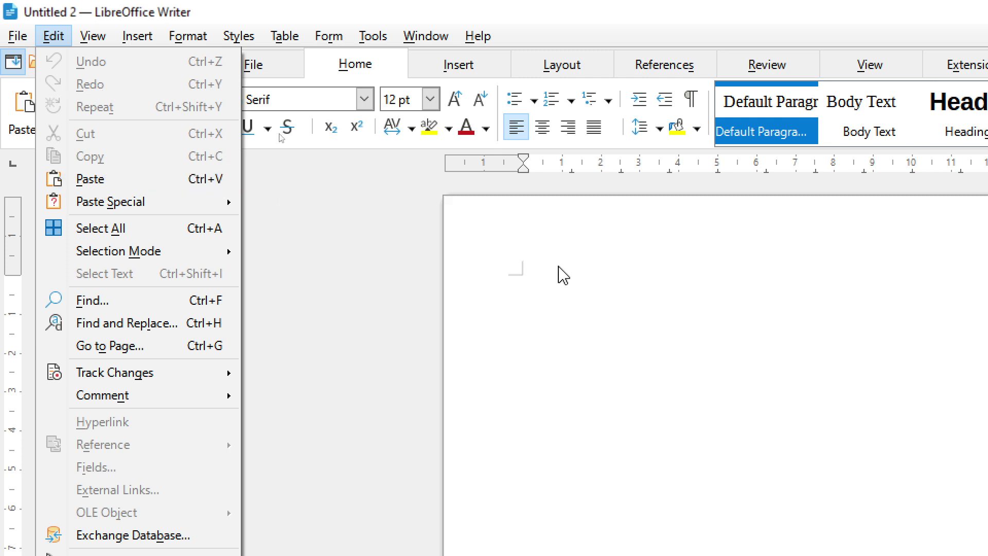
click(547, 278)
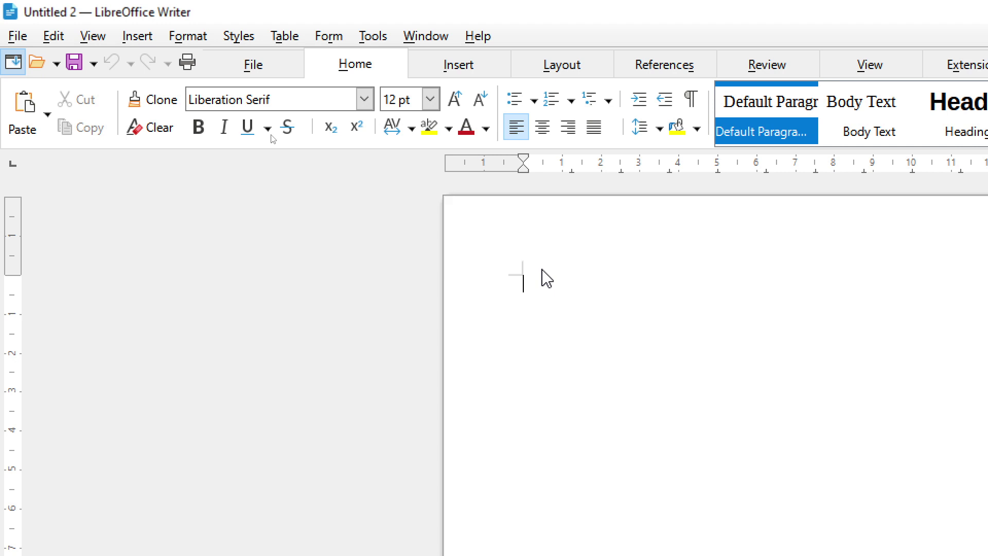
key(ctrl+v)
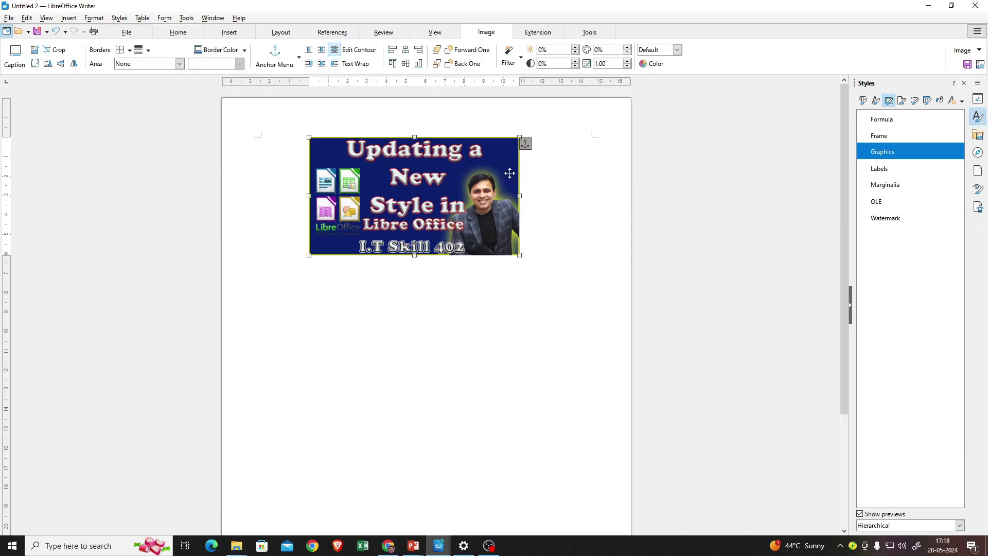
click(975, 5)
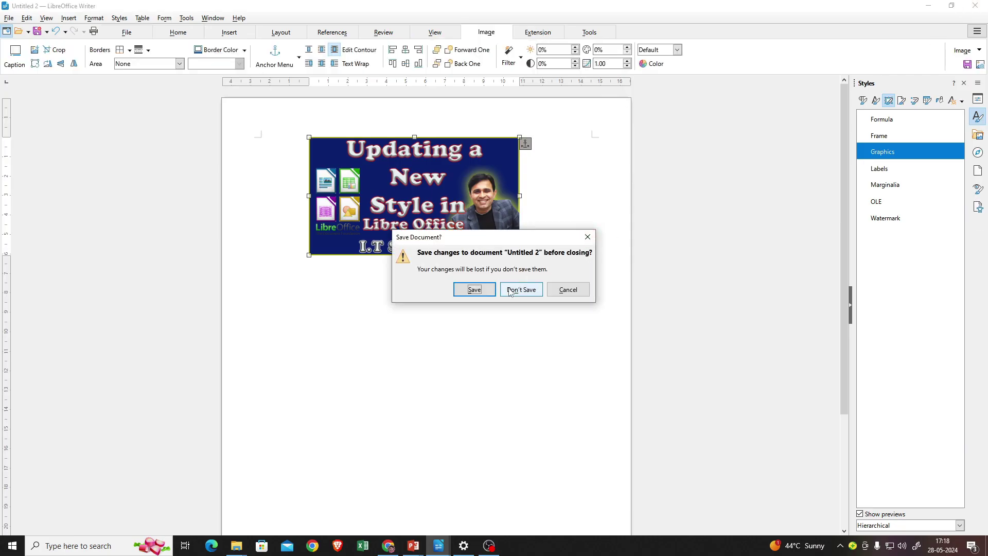
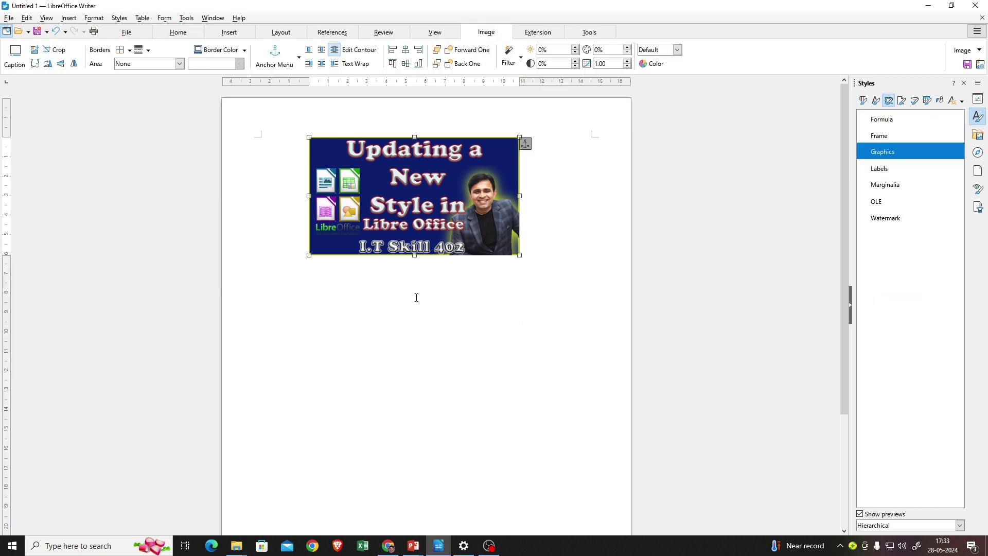
Insert basics.png from the Pictures folder below the first image as a linked graphic, keeping the link instead of embedding.
click(389, 300)
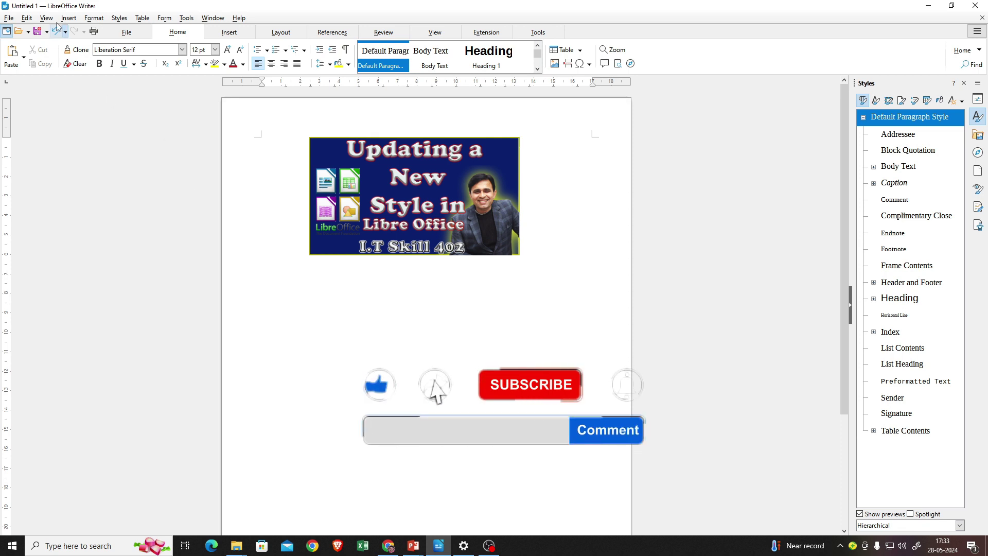
click(68, 18)
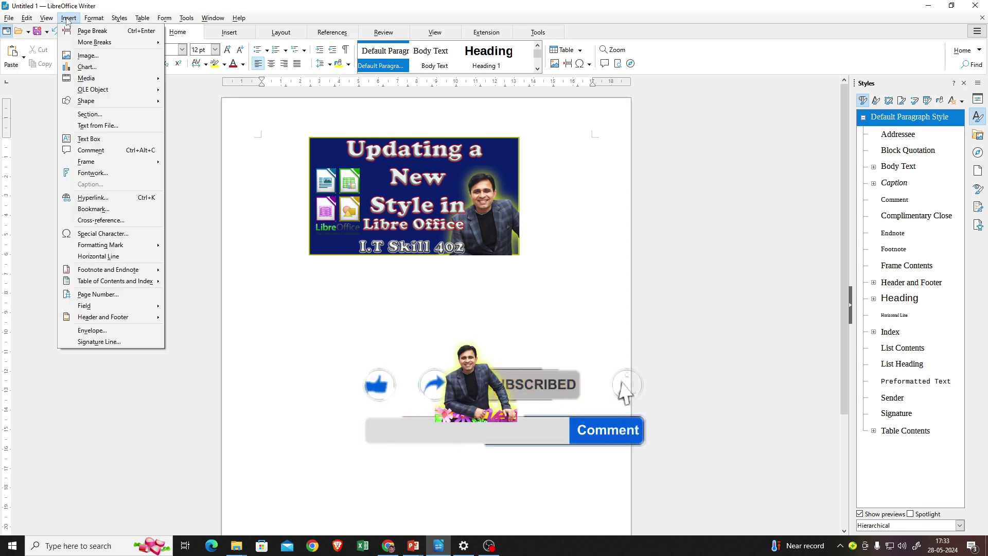
click(80, 57)
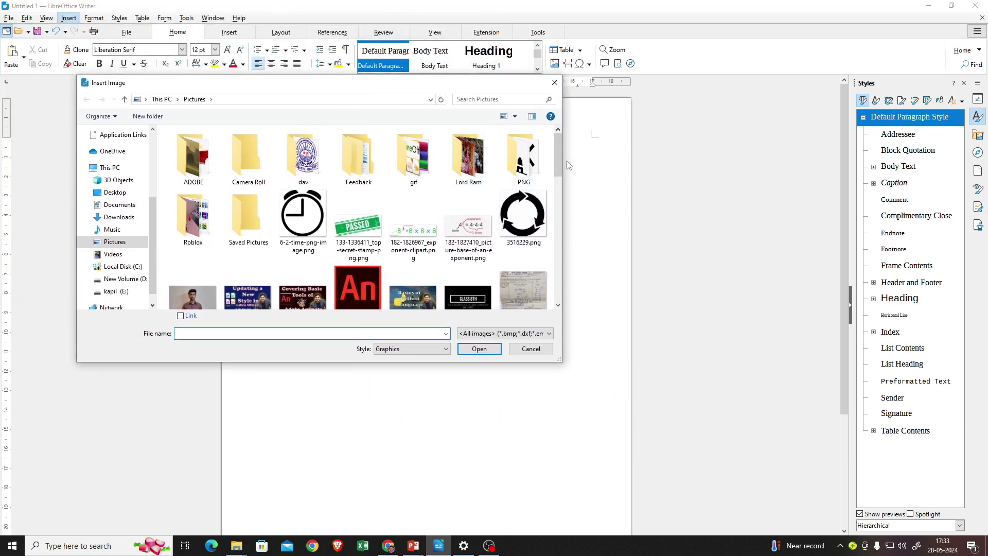
drag(560, 156, 558, 175)
click(465, 222)
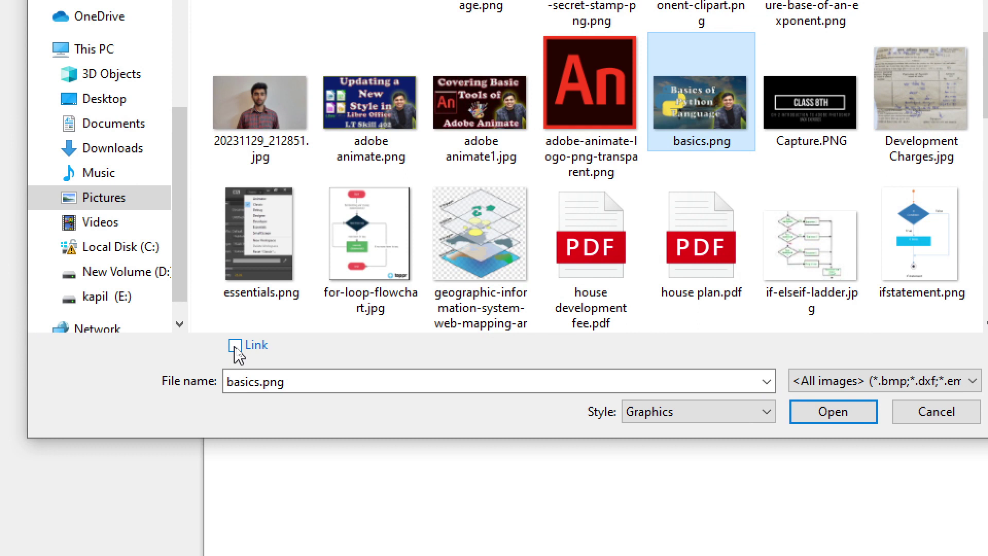
click(236, 347)
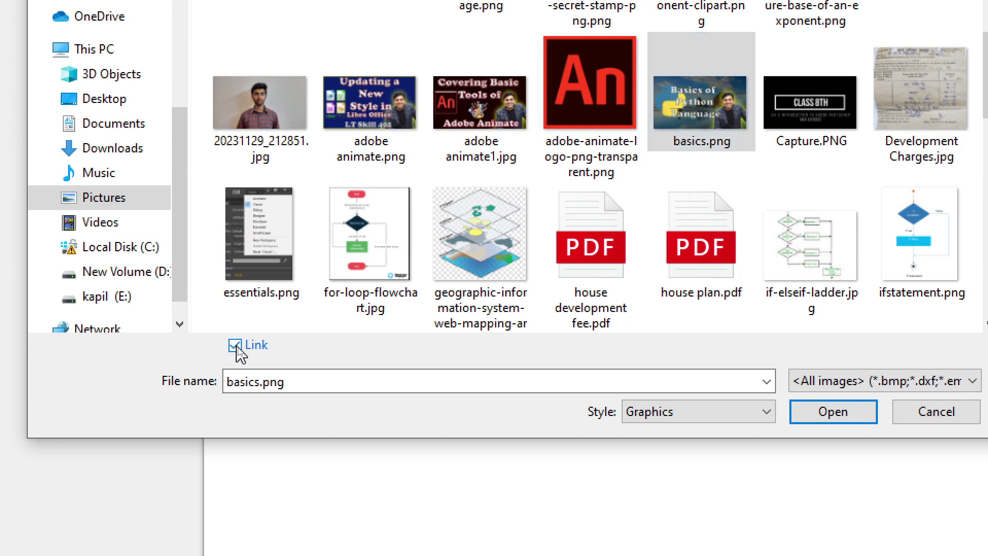
click(837, 416)
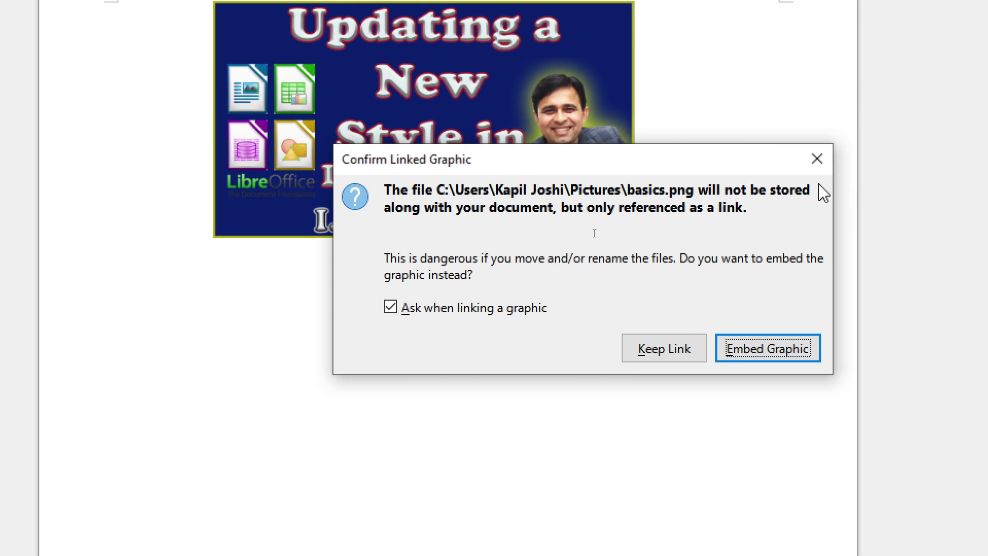
drag(514, 163, 460, 163)
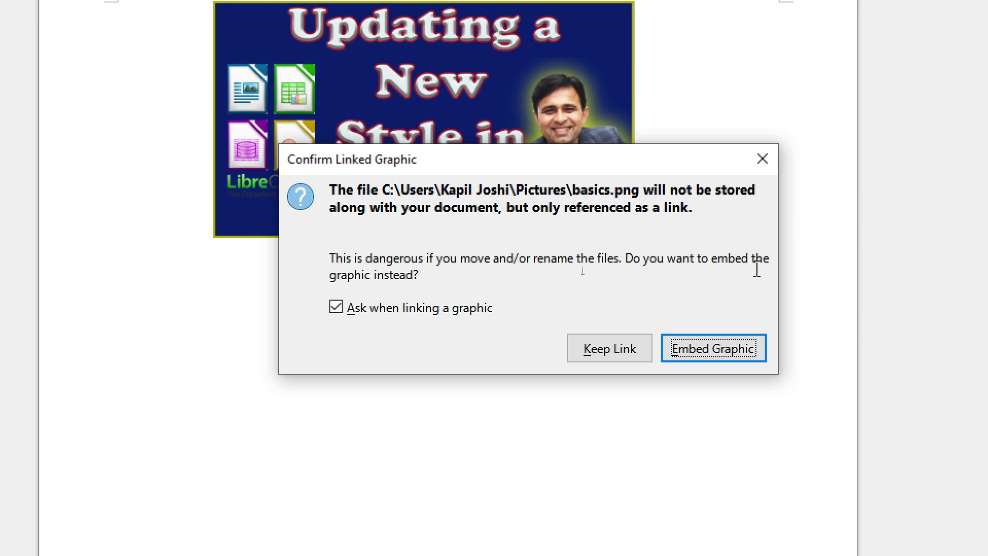
click(604, 353)
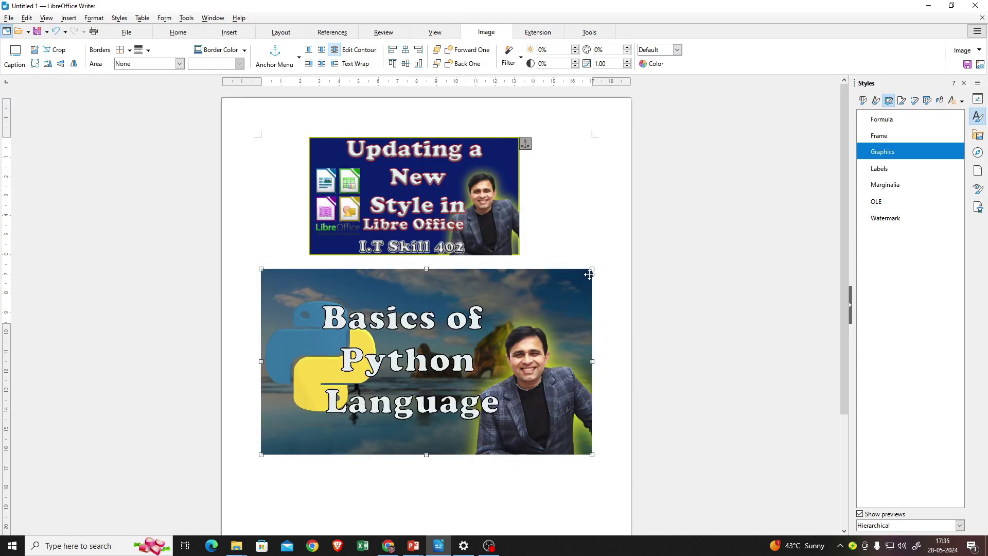
Shrink the Basics of Python image to about 12.5 cm wide and reposition it beneath the first image.
drag(591, 269, 536, 298)
drag(425, 361, 445, 358)
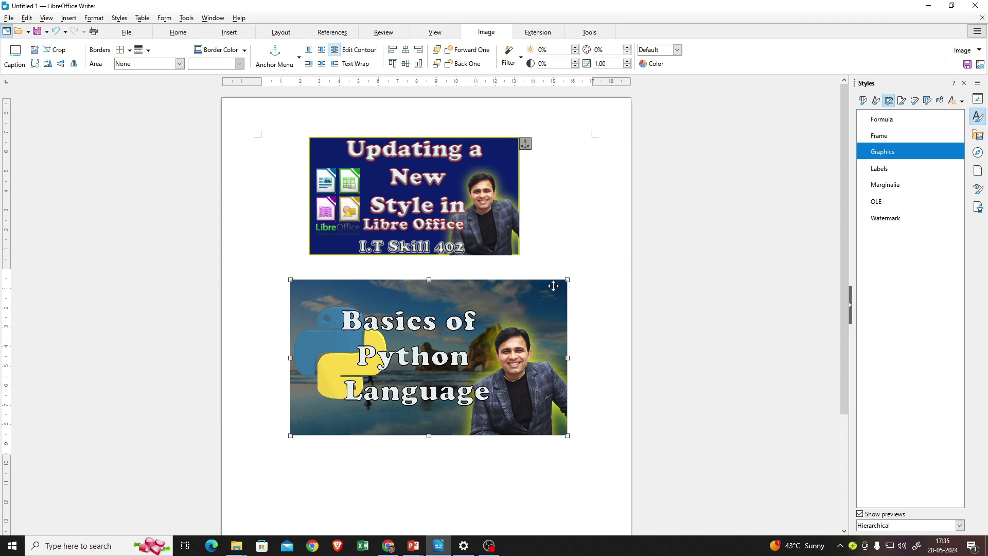
drag(567, 279, 535, 298)
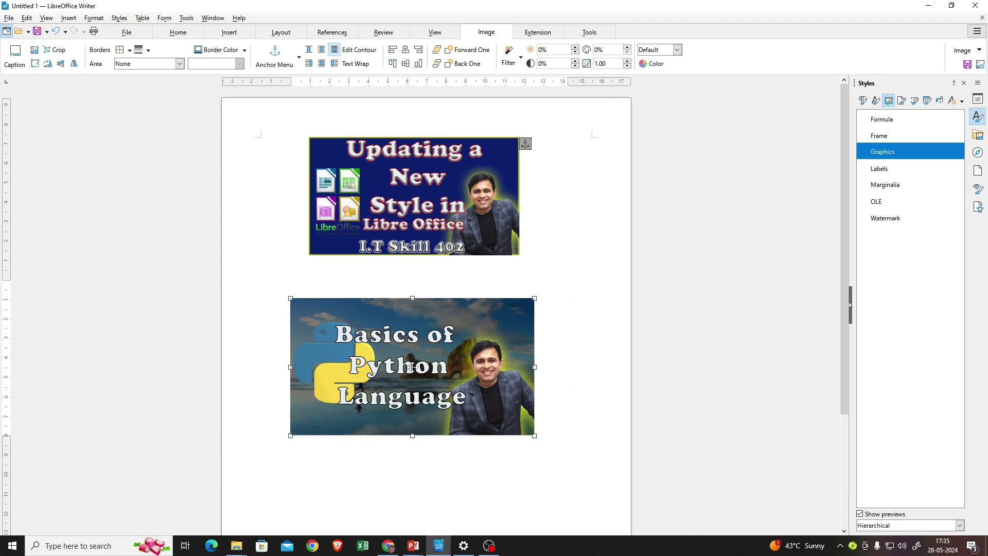
drag(417, 374, 446, 356)
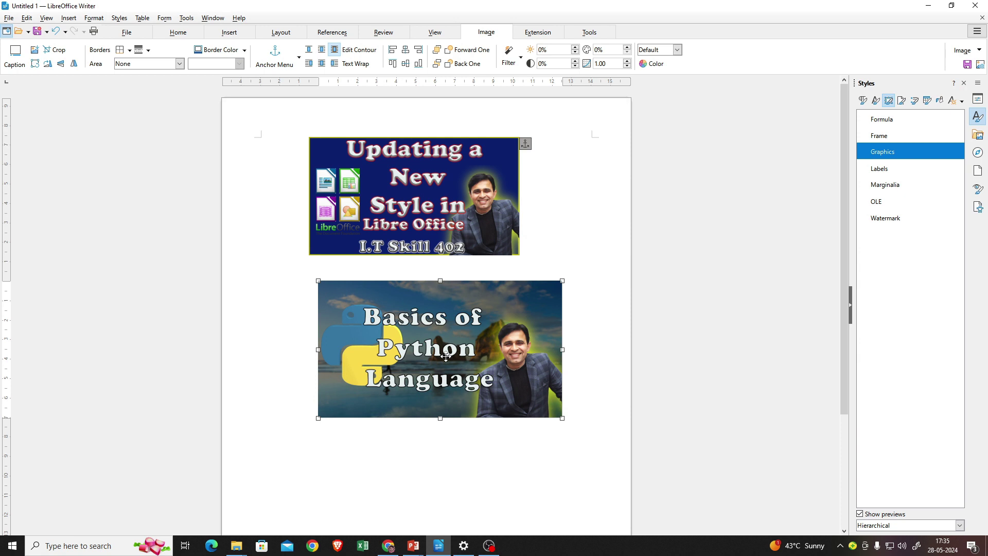
click(466, 420)
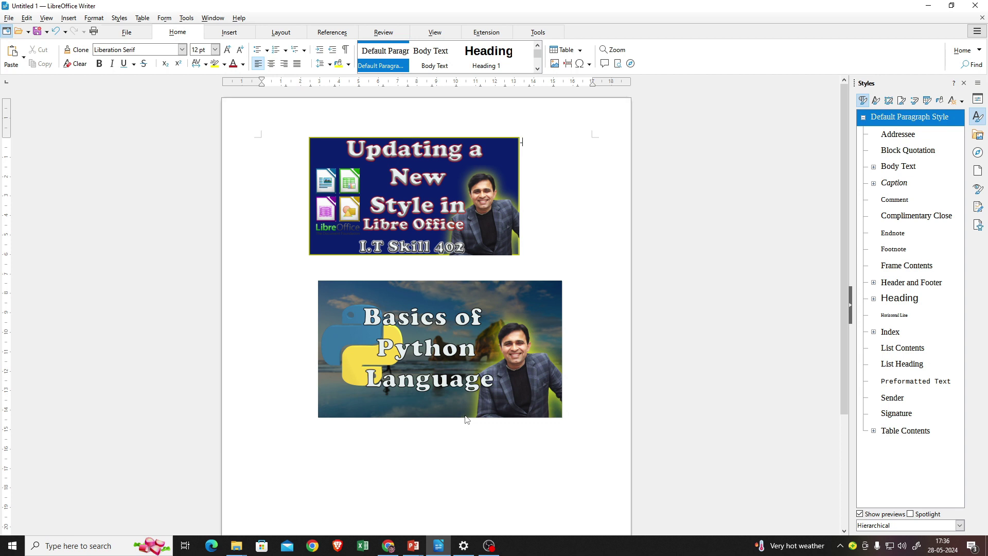
Switch to the Pictures folder in File Explorer and select python.jpg.
mouse_move(238, 552)
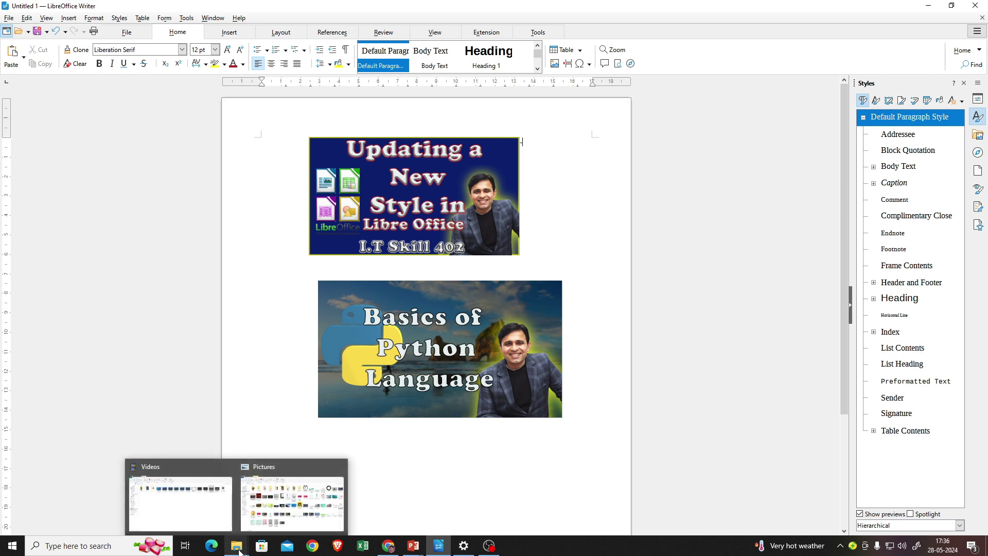
click(274, 505)
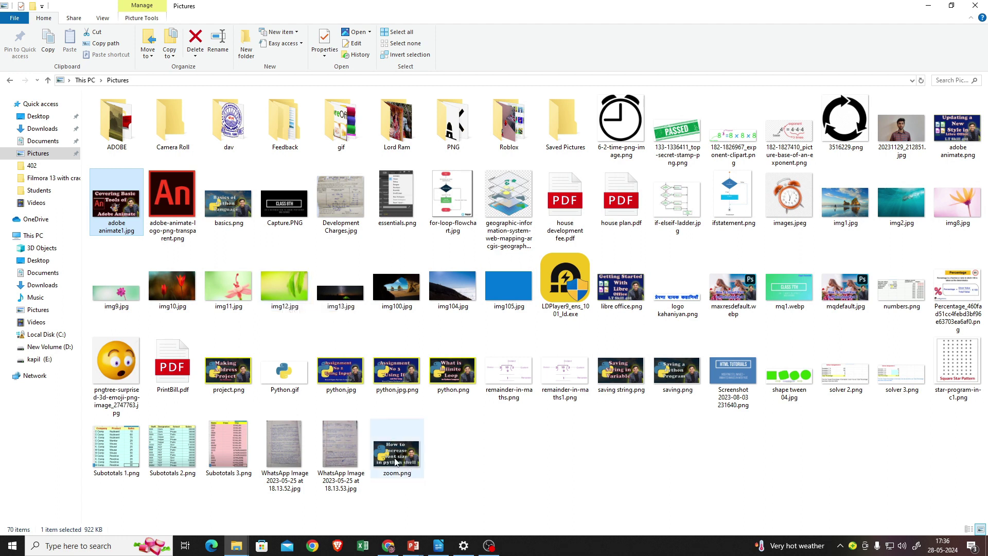
click(334, 375)
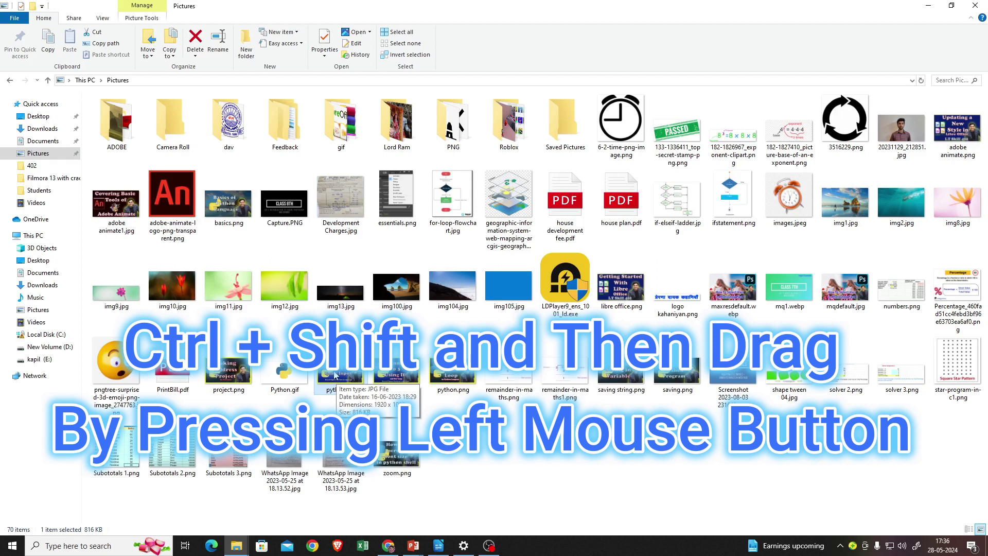
Create a link to python.jpg inside the Pictures folder, in the empty area below the existing files.
drag(335, 374, 512, 438)
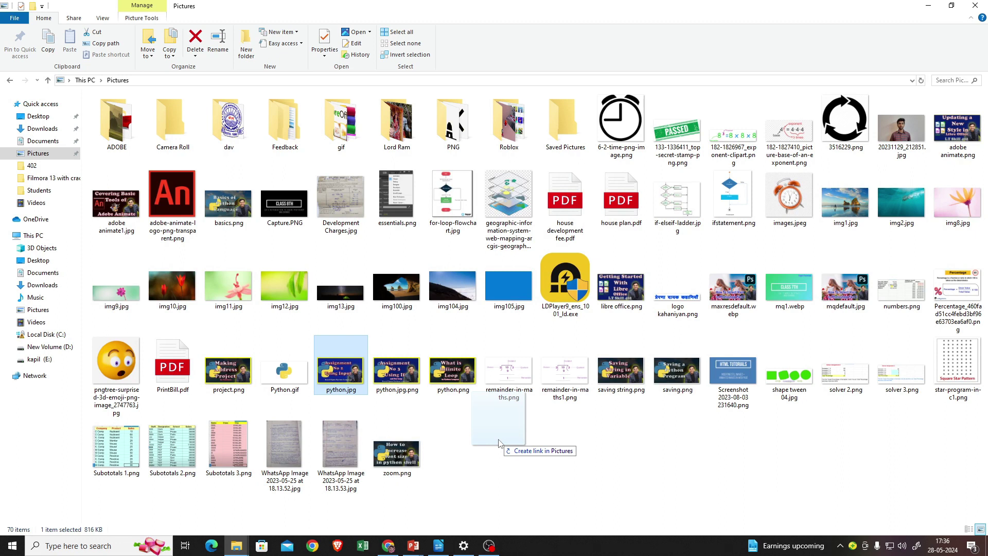
drag(499, 443, 354, 387)
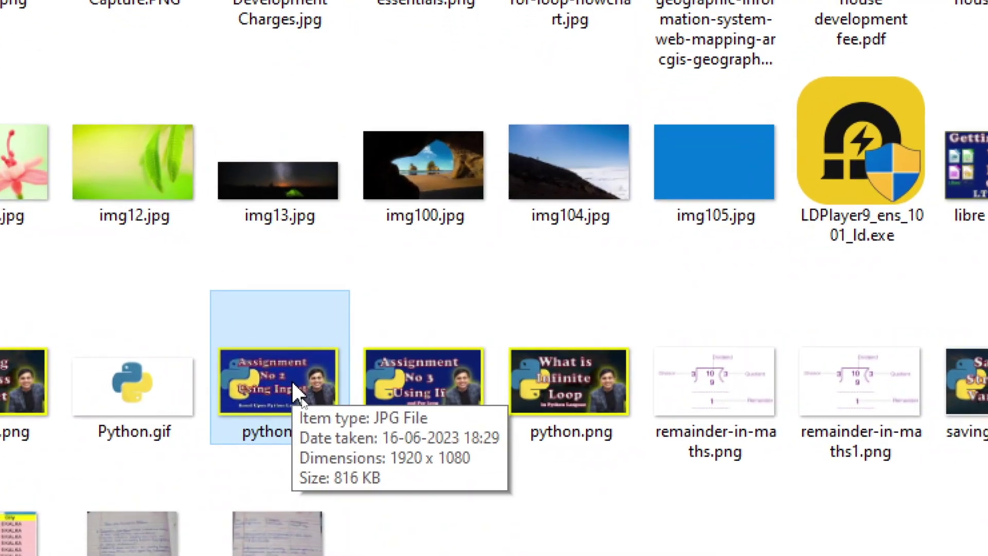
drag(342, 368, 525, 470)
drag(533, 515, 630, 523)
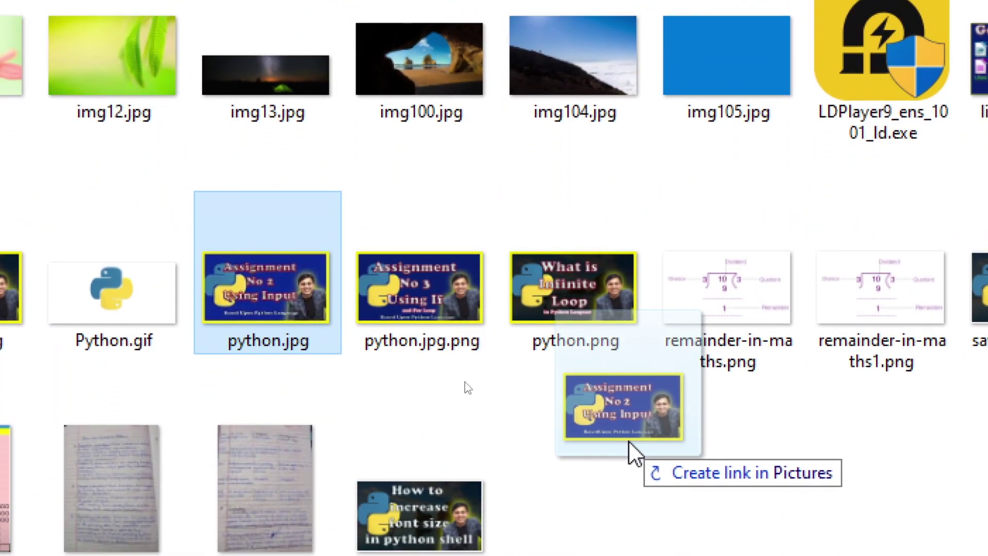
drag(629, 442, 566, 411)
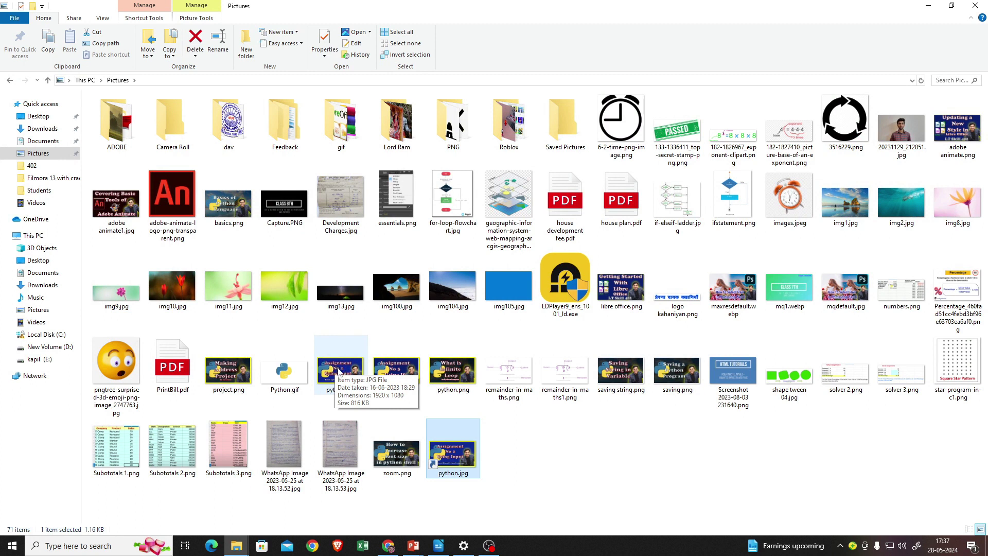
Bring python.jpg from the Pictures folder into the Writer document as a link, positioned beneath the Basics of Python image.
click(337, 371)
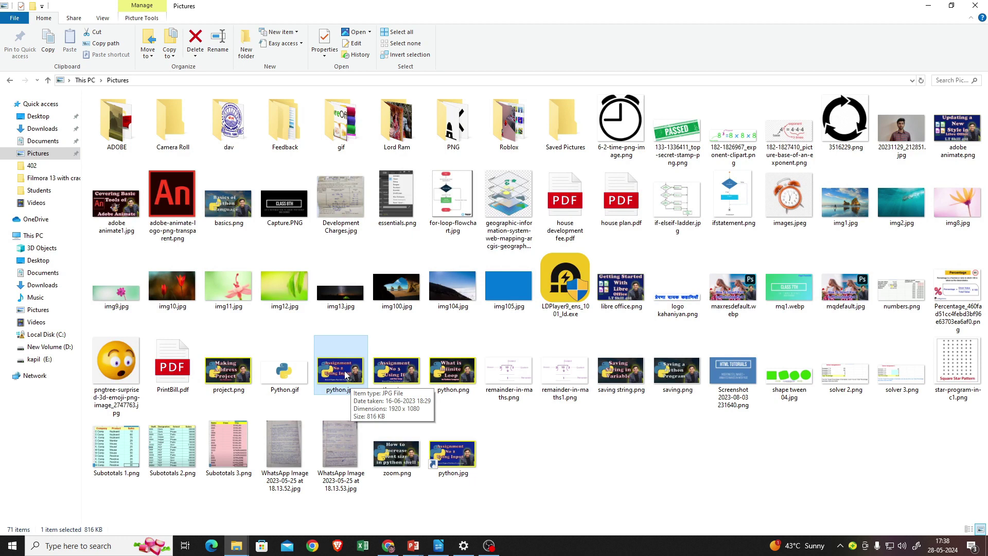
drag(345, 375, 423, 480)
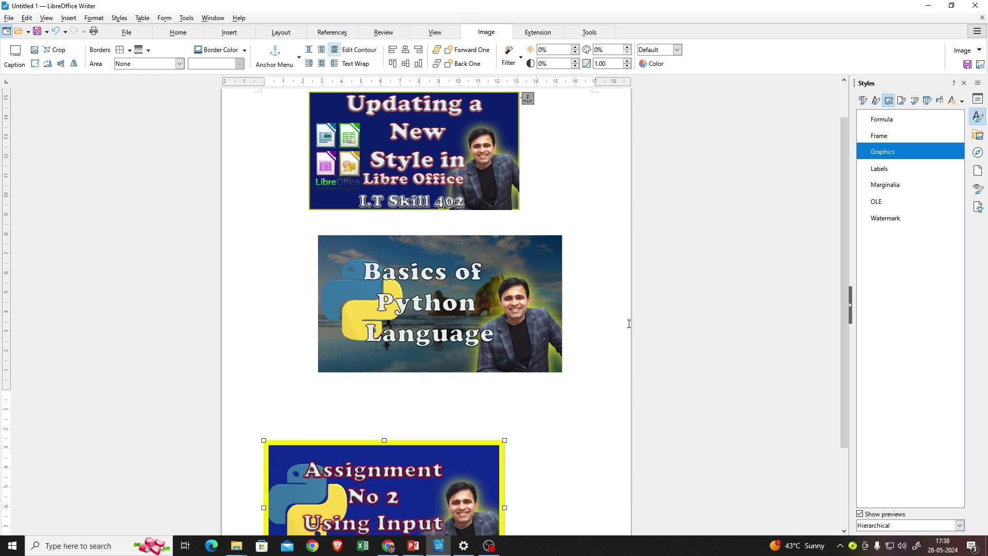
scroll(629, 323, down, 3)
drag(464, 392, 537, 359)
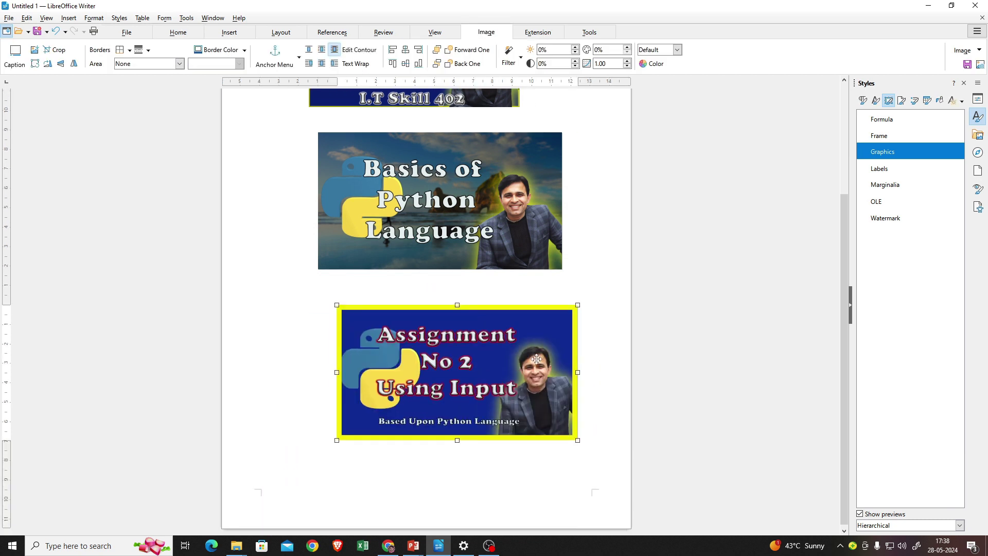
Bring python.png from the Pictures folder in File Explorer into the Writer document as a linked image.
mouse_move(237, 545)
click(299, 503)
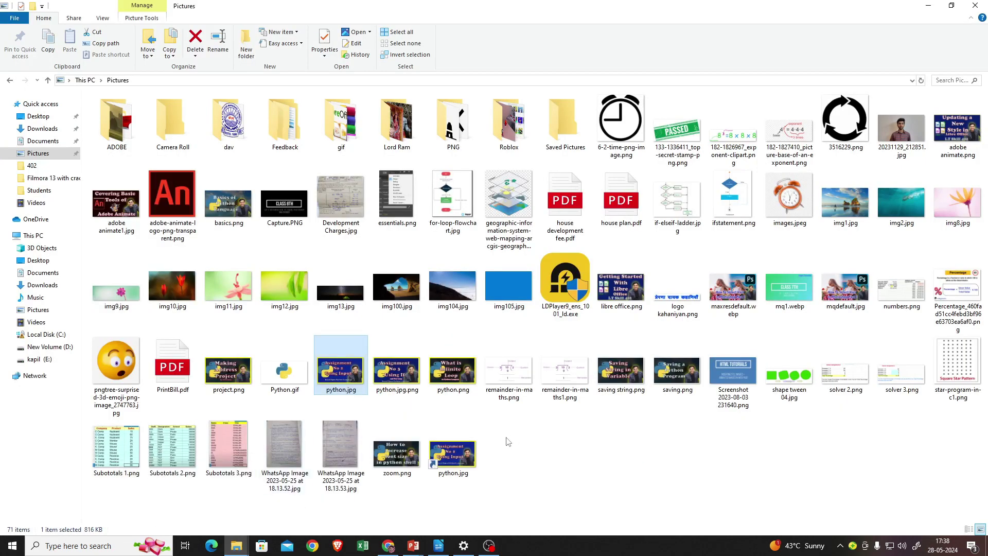
click(450, 375)
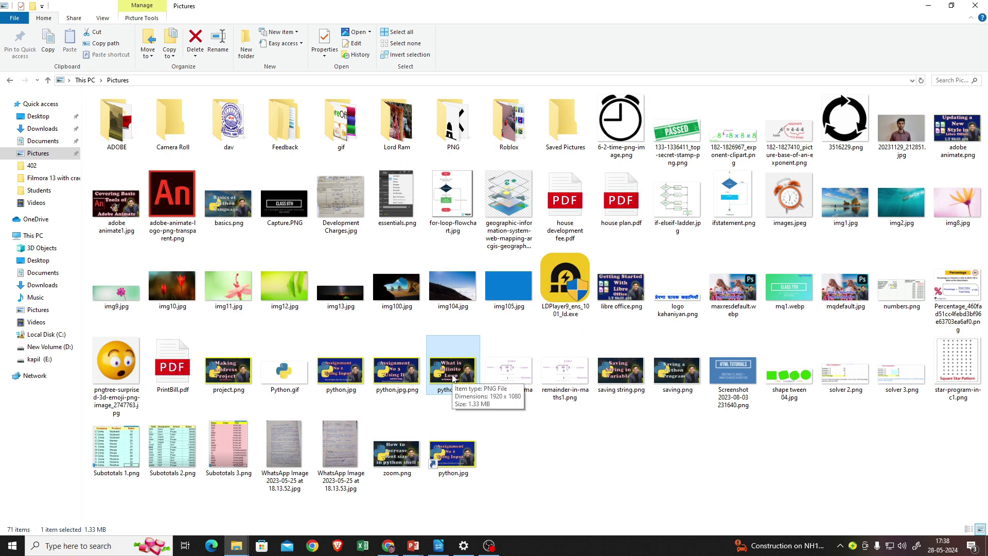
drag(452, 378, 446, 529)
drag(443, 546, 265, 188)
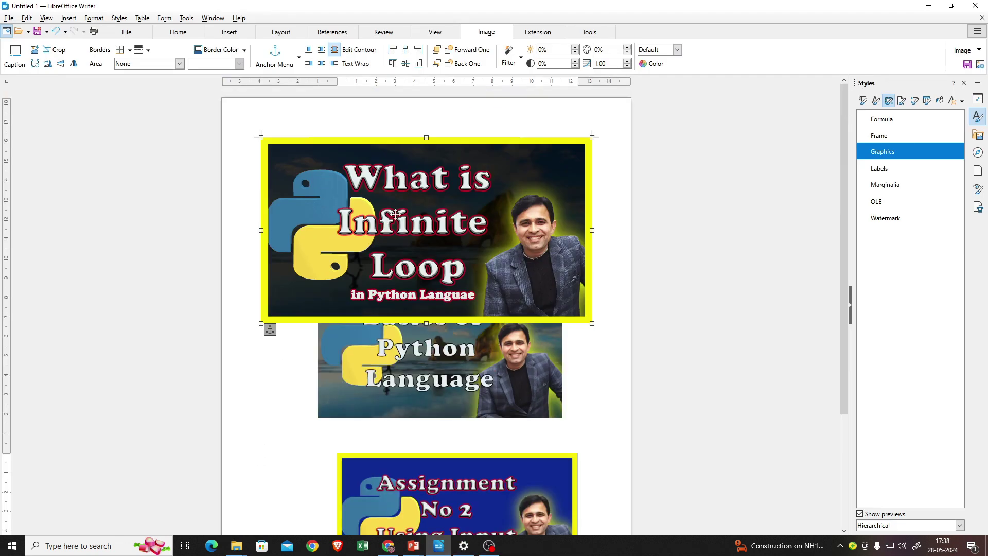
Shrink the What is Infinite Loop image to about 10 cm wide and place it beneath the Assignment No 2 image.
drag(591, 137, 552, 159)
drag(441, 221, 460, 203)
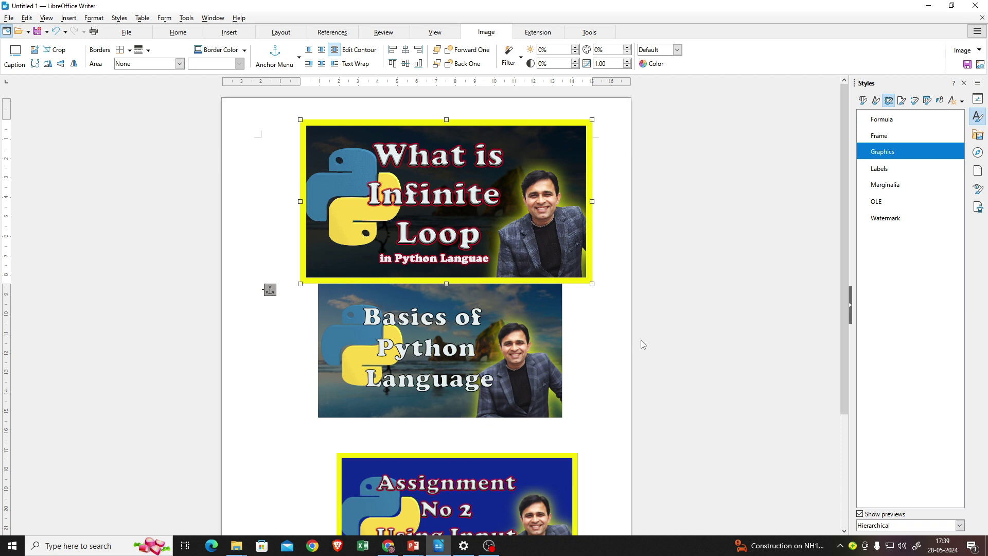
scroll(643, 345, down, 3)
drag(513, 200, 484, 438)
scroll(705, 246, down, 3)
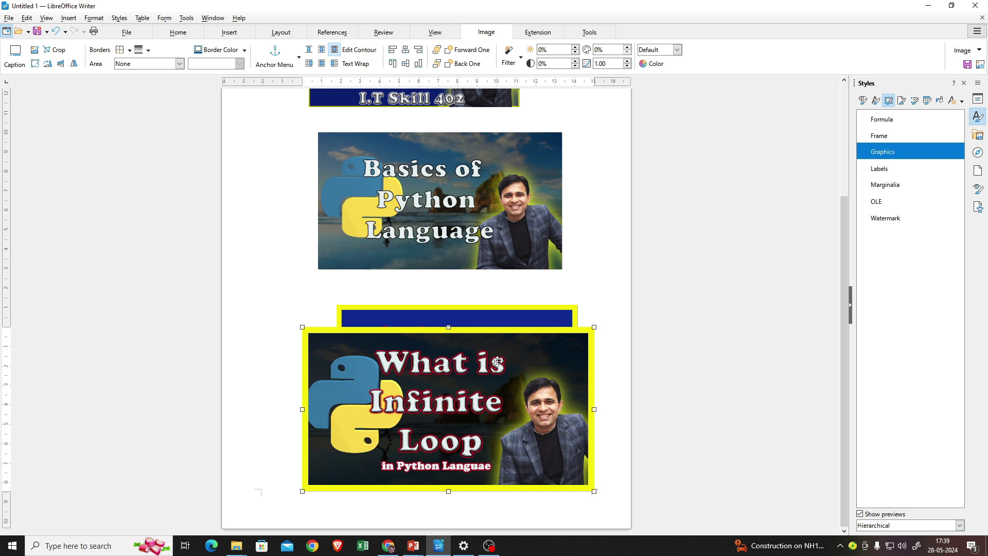
click(450, 354)
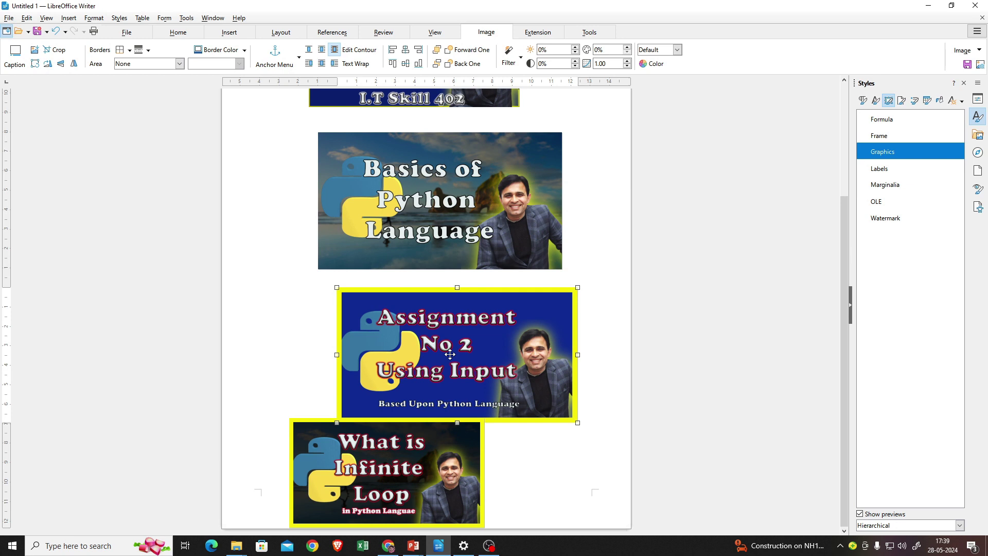
Review the images placed in the Writer document against their source files in the Pictures folder.
mouse_move(233, 546)
click(291, 510)
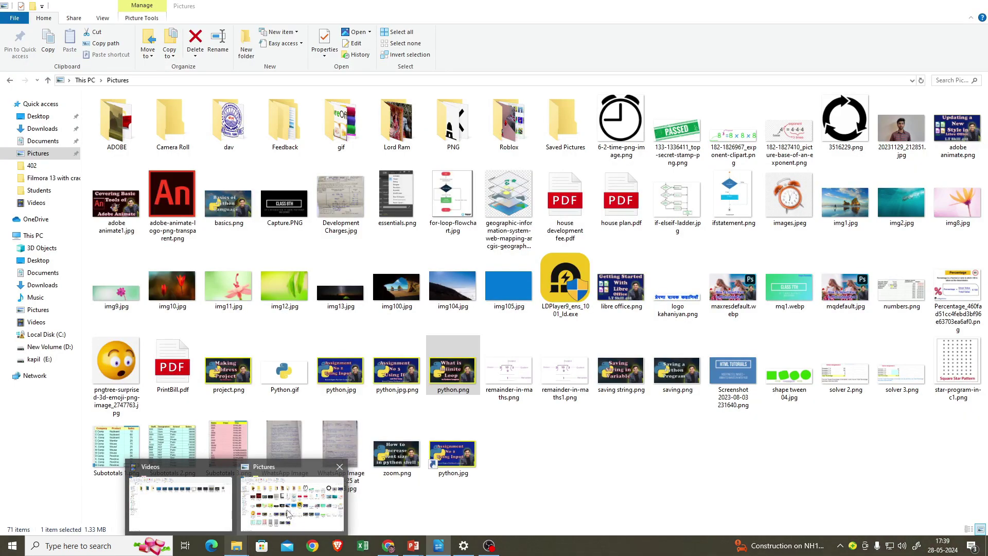
click(440, 547)
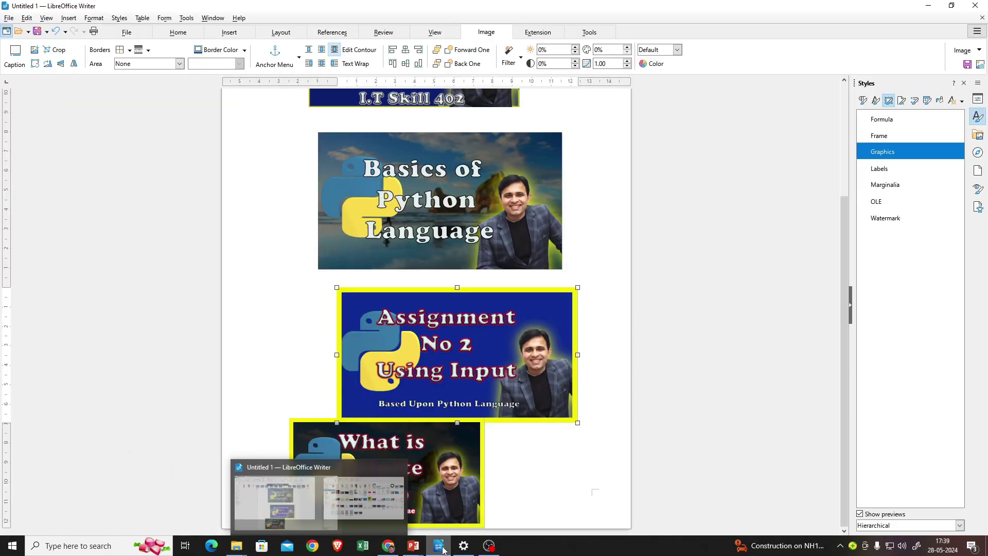
click(437, 546)
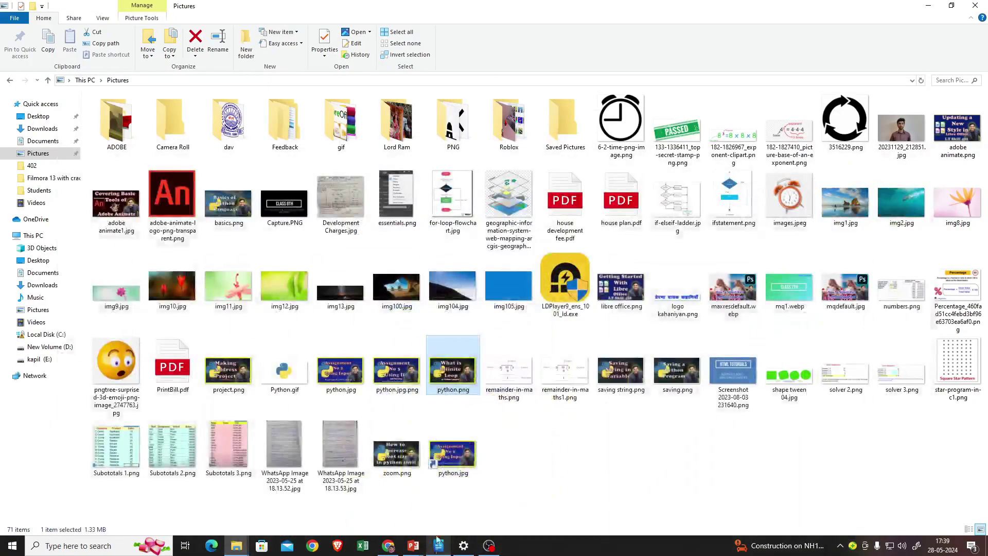
click(437, 545)
scroll(586, 350, up, 5)
click(586, 350)
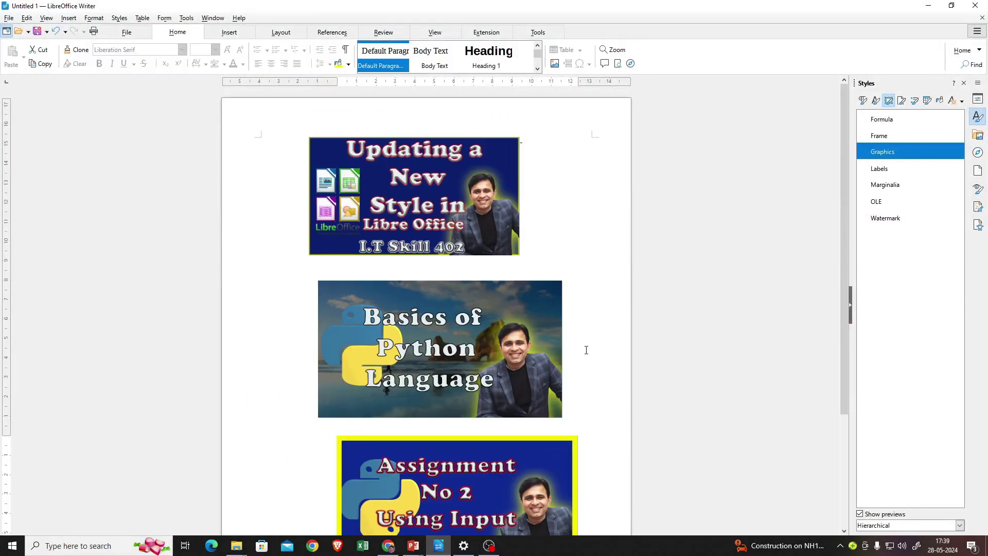
scroll(587, 350, down, 3)
click(356, 474)
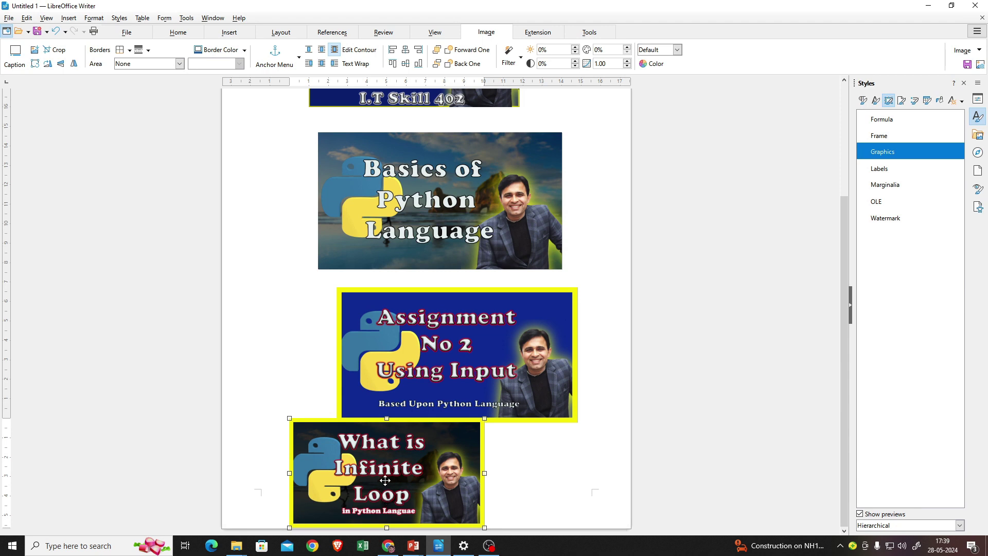
Switch to the Pictures folder in File Explorer and rename python.png to python1.png.
mouse_move(236, 544)
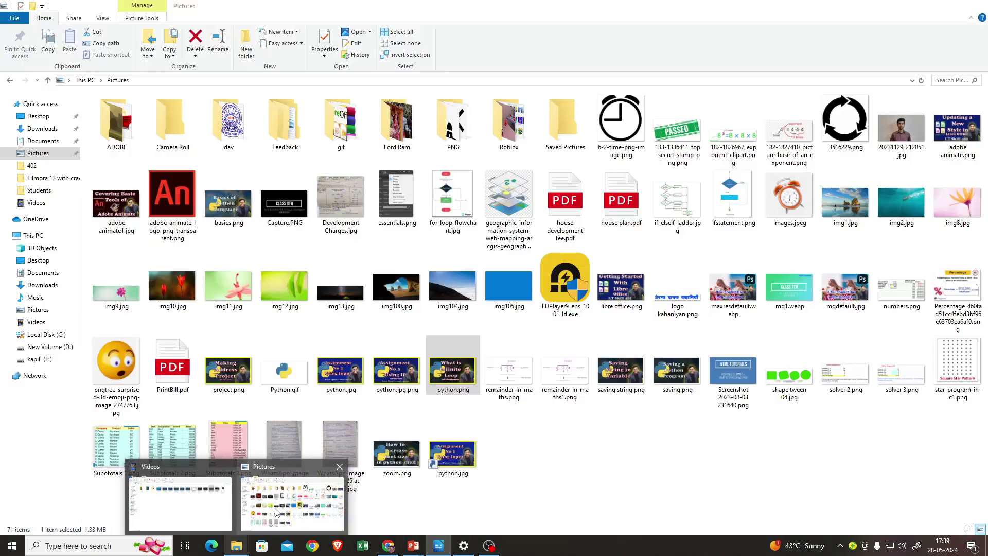
click(275, 511)
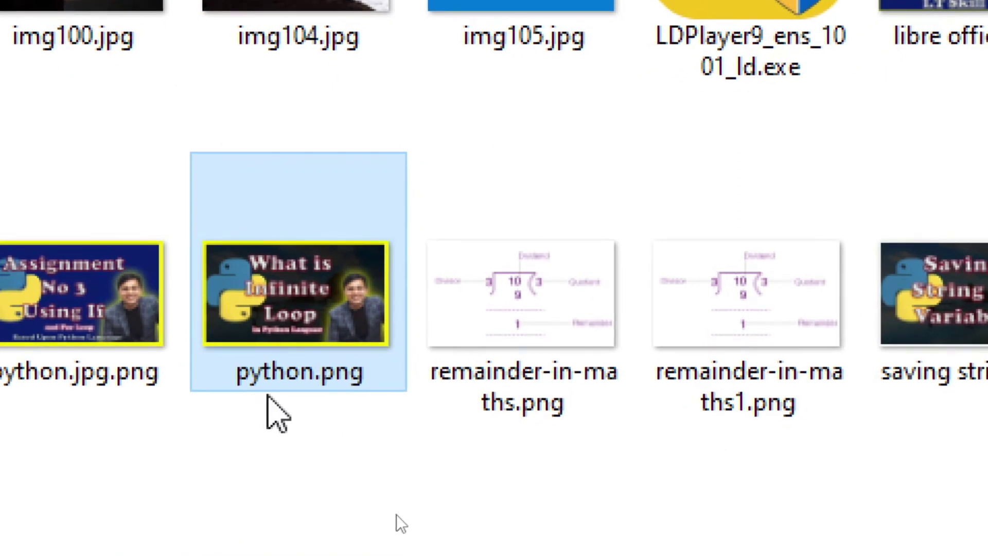
double_click(306, 303)
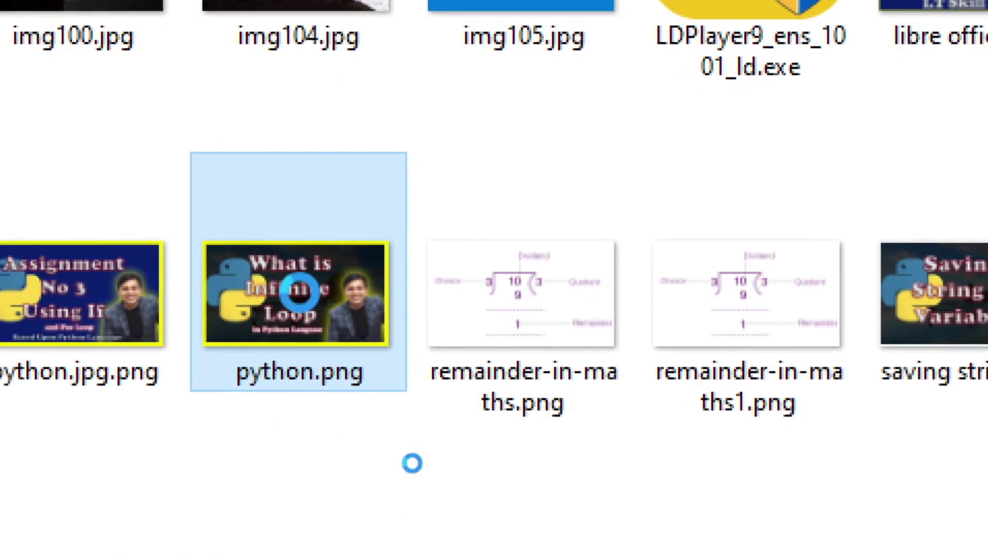
right_click(300, 289)
click(383, 202)
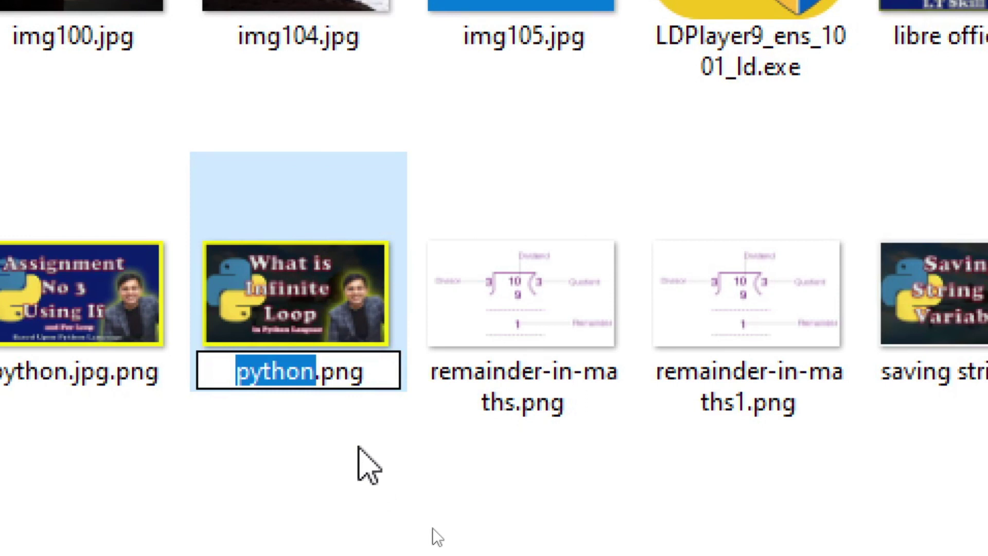
click(314, 370)
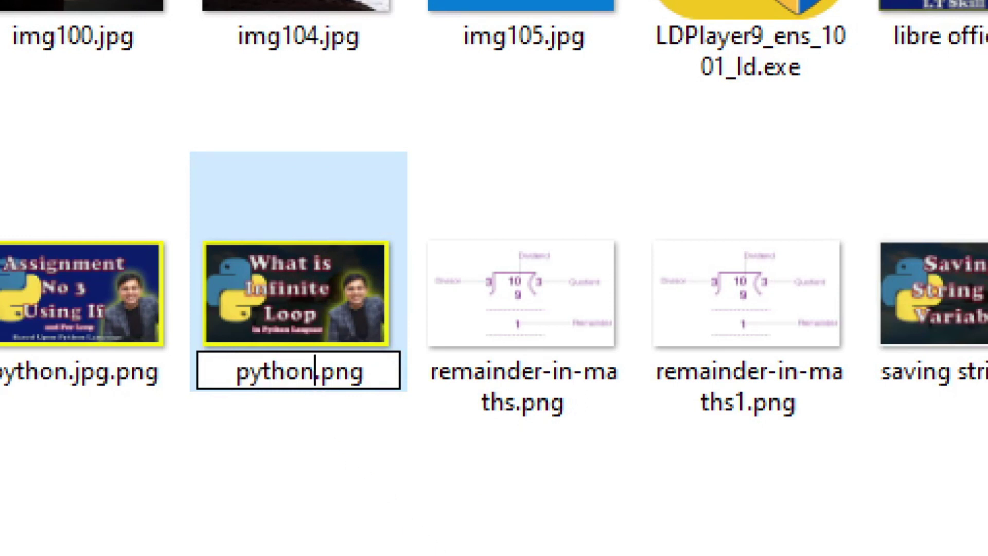
text(1)
key(Return)
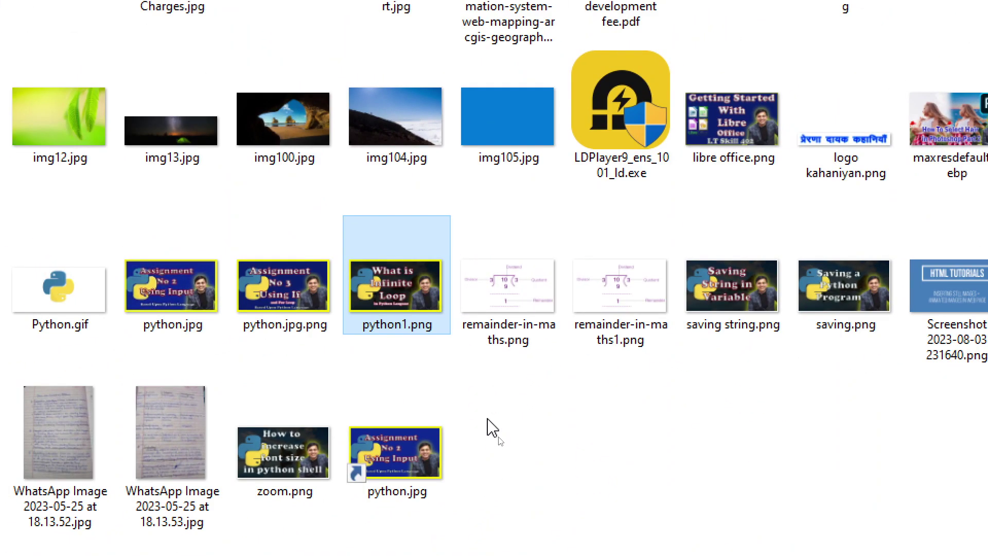
Return to the Writer document and save it as an ODF text document named 2 in the Students folder.
key(alt+Tab)
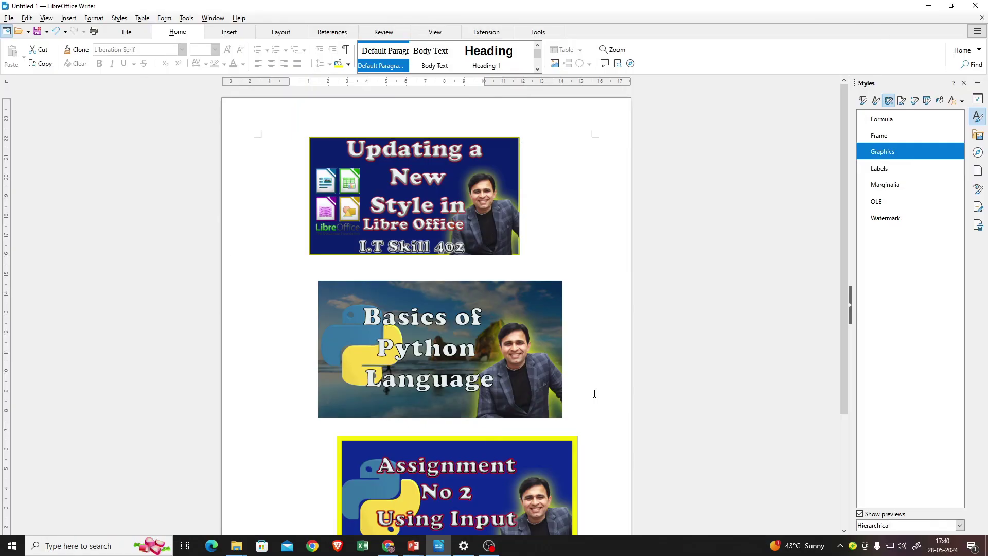
click(594, 394)
scroll(597, 386, down, 3)
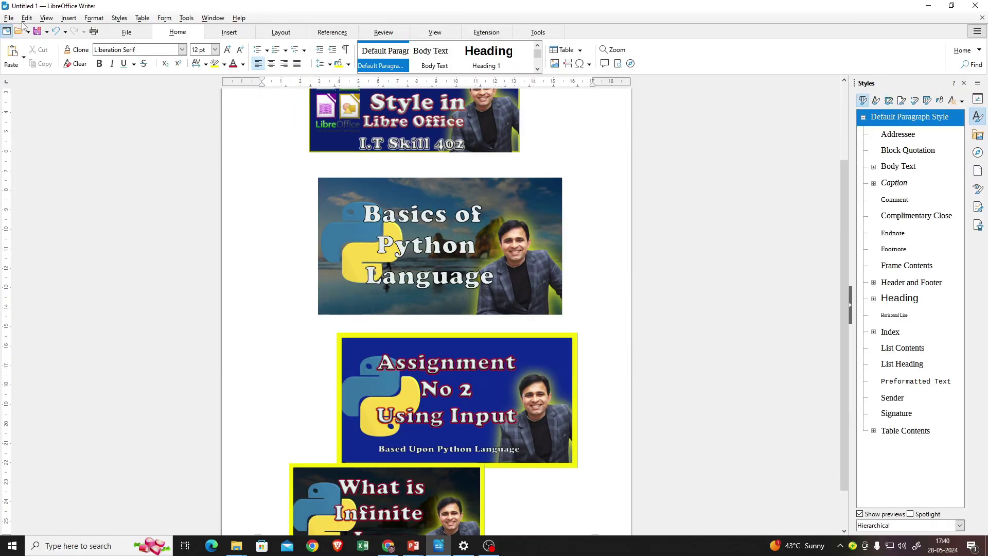
click(37, 31)
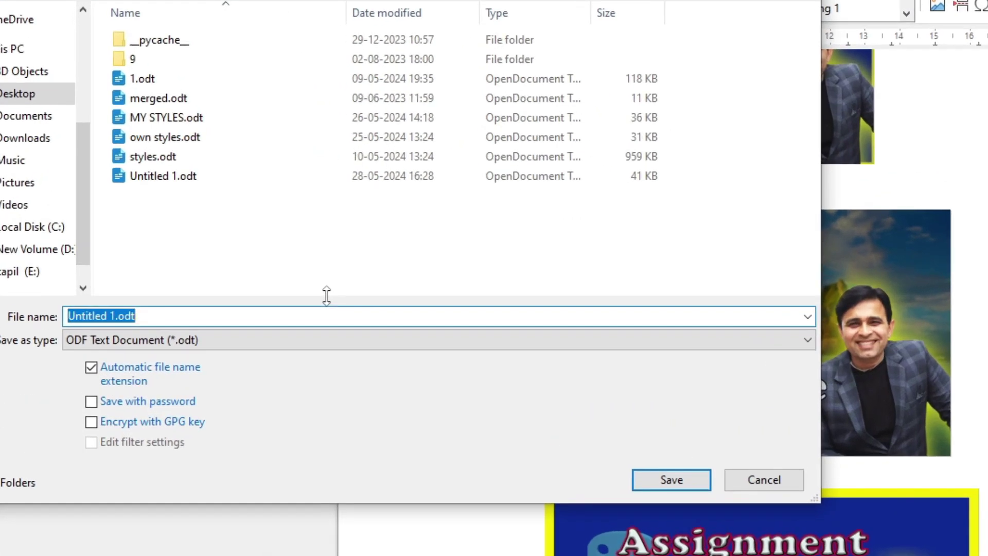
text(2)
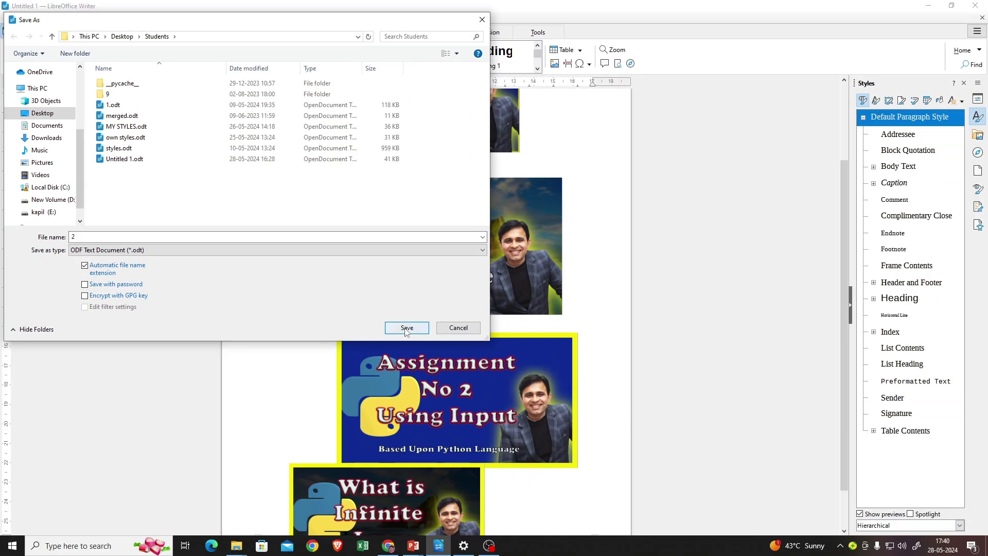
click(406, 328)
Close the saved document and reopen it from the recent documents to check the linked images.
scroll(566, 312, down, 1)
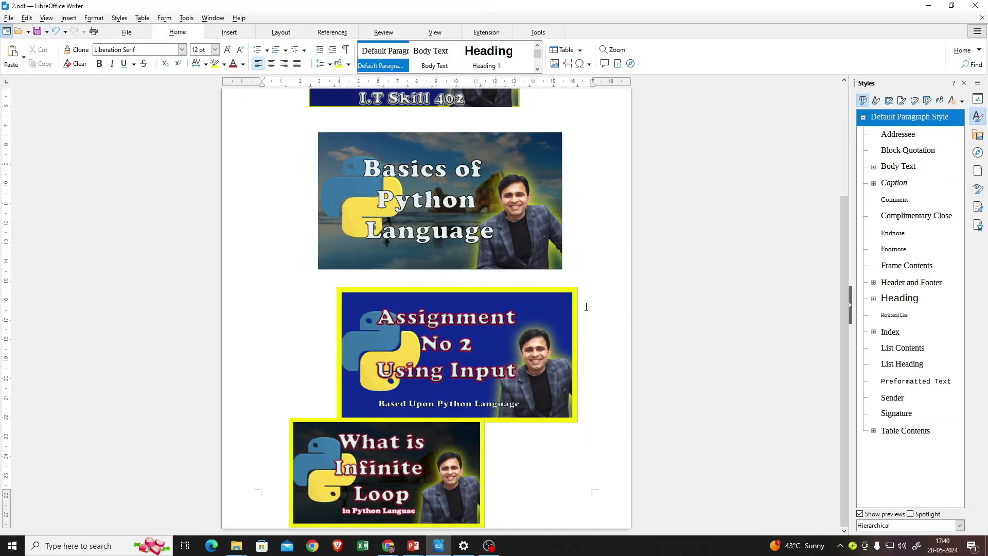
scroll(586, 307, up, 2)
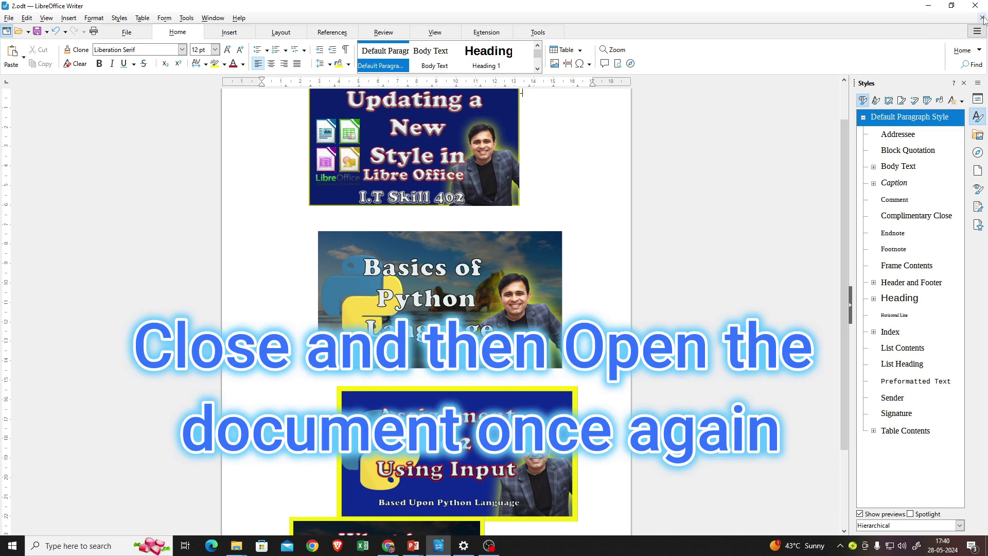
click(982, 18)
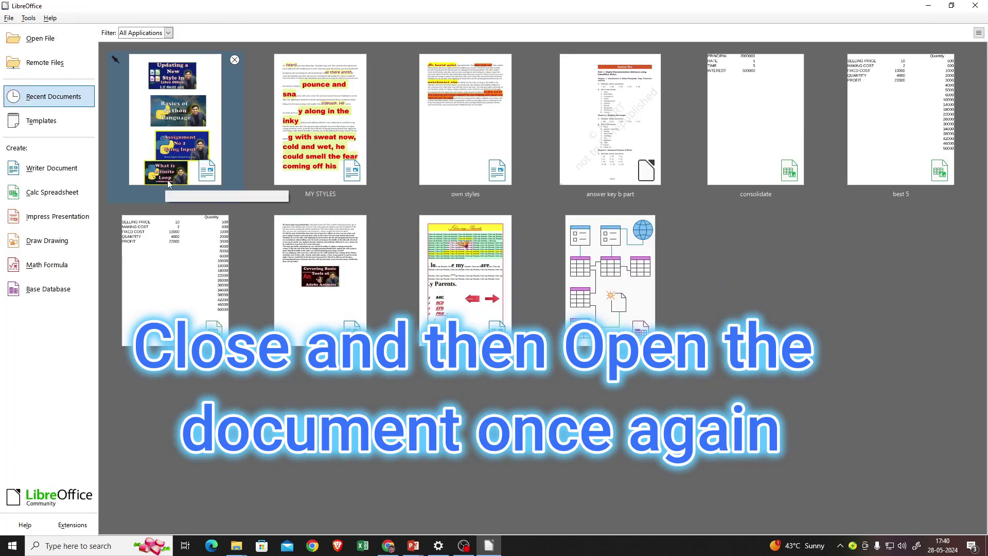
click(164, 139)
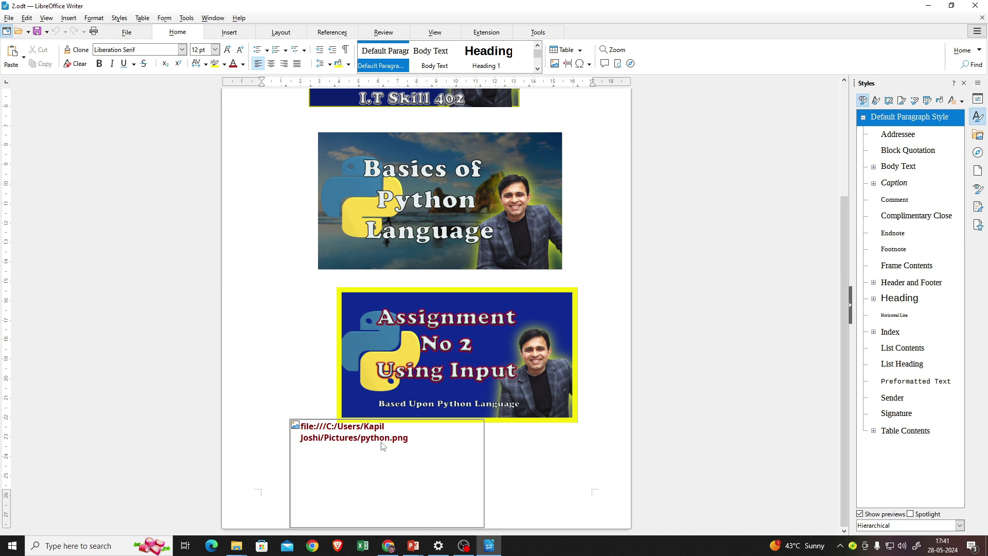
Switch to the PowerPoint slide show and go back to the Inserting an Image in a Document slide.
mouse_move(413, 545)
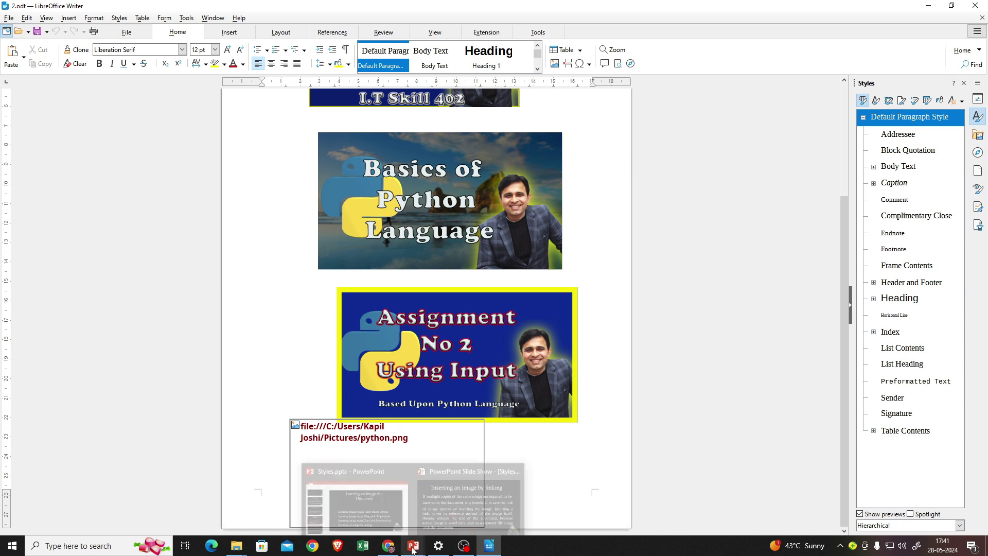
click(443, 509)
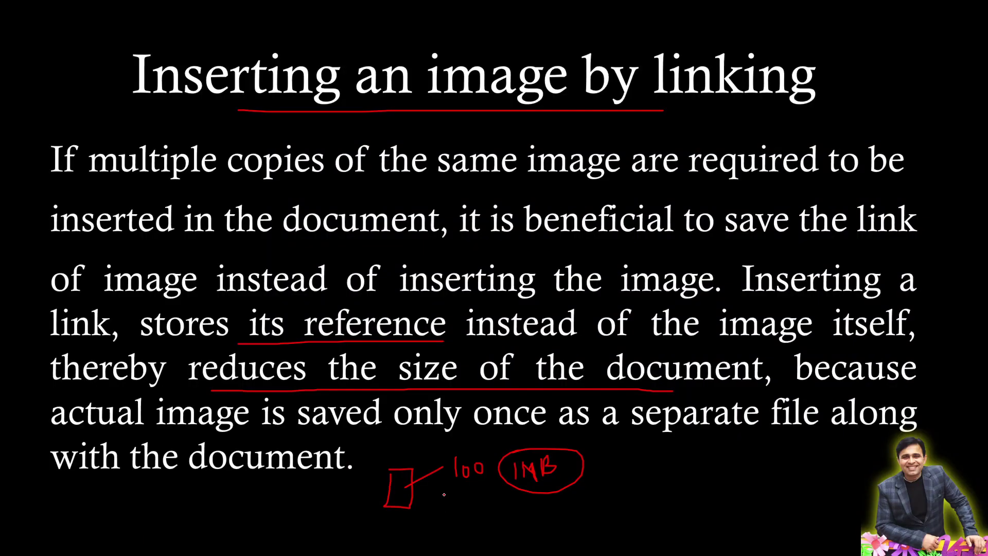
key(Left)
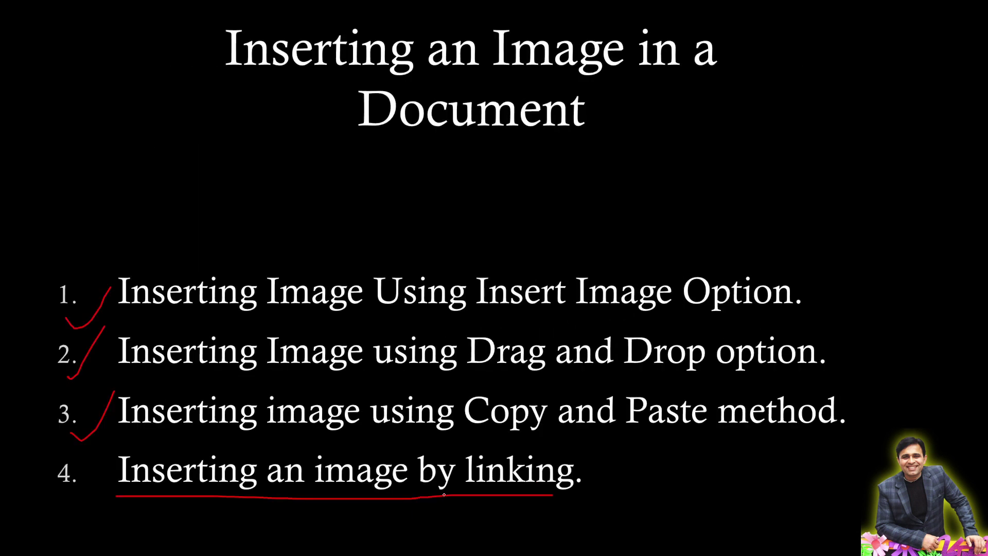